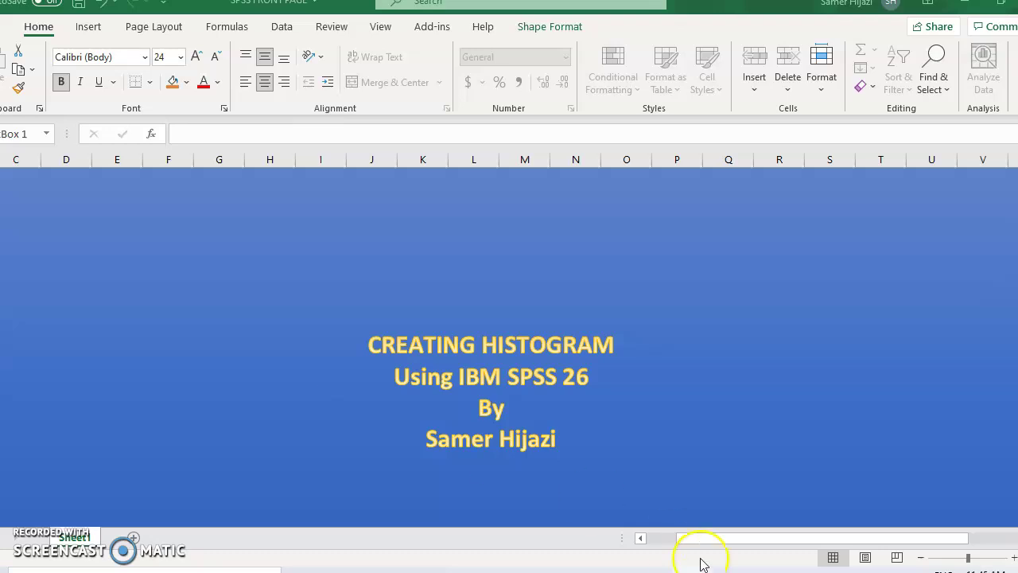
Step: Switch from Excel to the SPSS Data Editor showing the Age.sav data
left_click(660, 569)
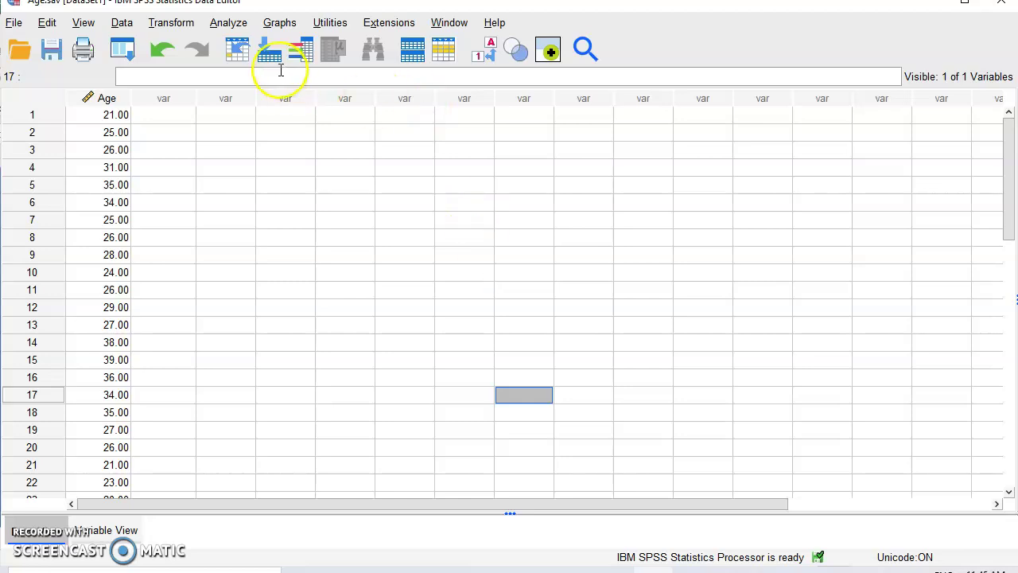
Step: Open the Frequencies analysis with Age as the variable
left_click(231, 22)
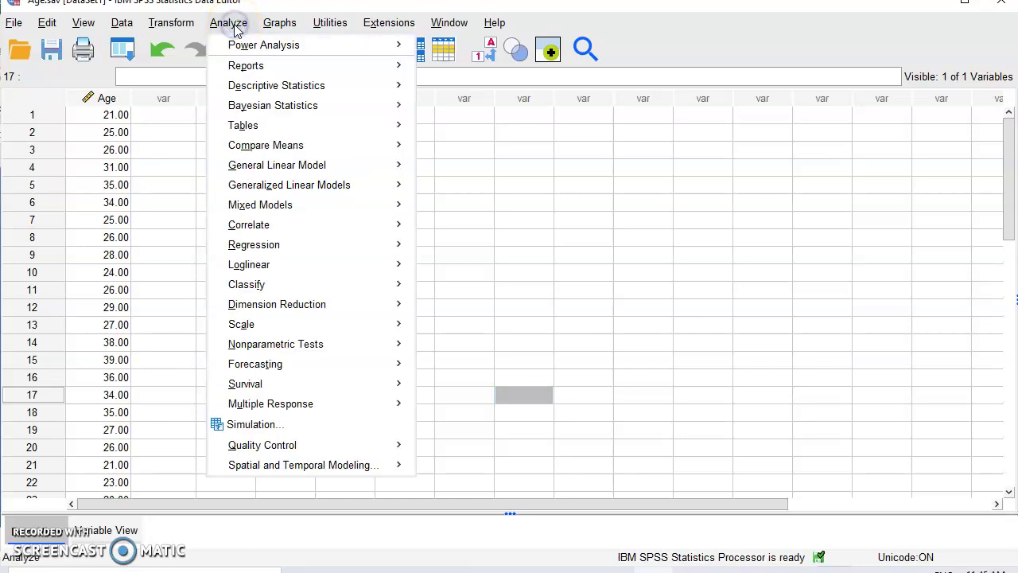
mouse_move(278, 71)
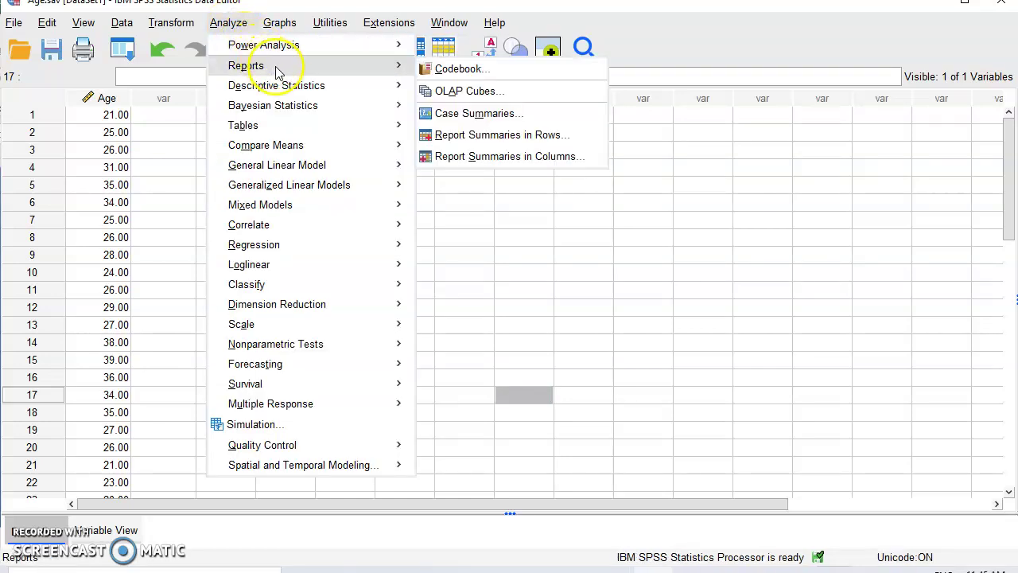
mouse_move(290, 87)
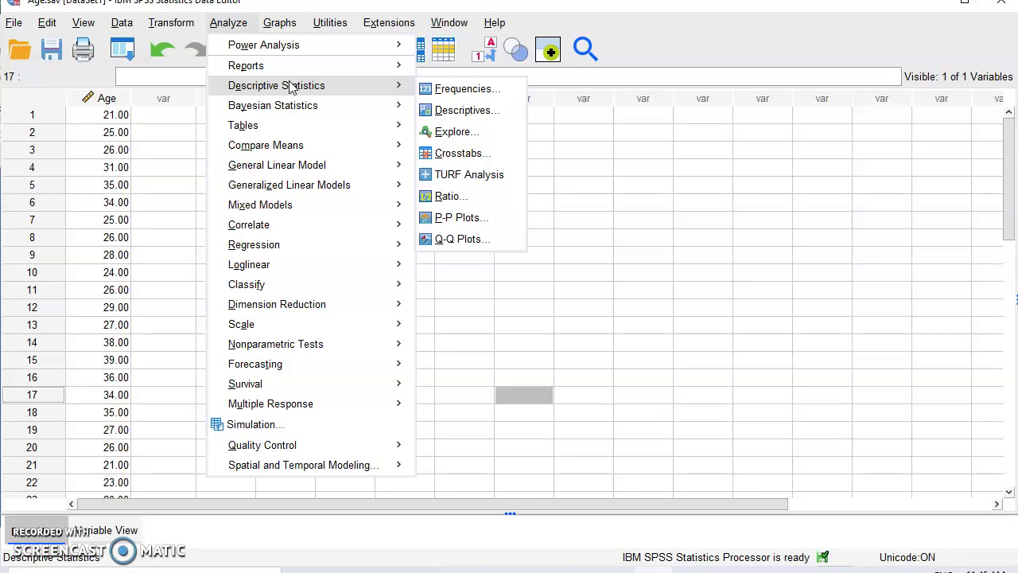
left_click(448, 94)
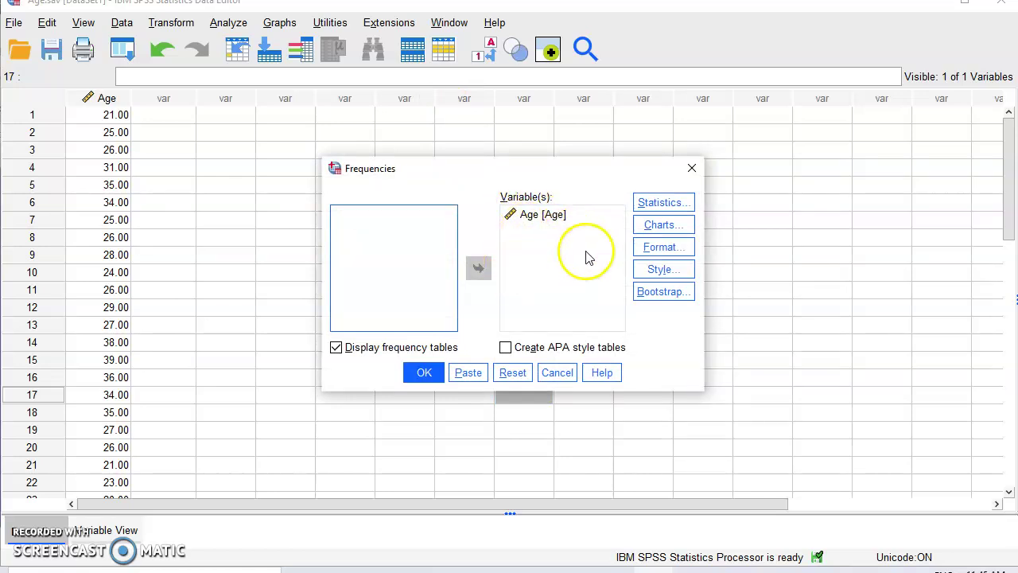
Step: Choose a histogram with a normal curve as the chart, leaving Statistics unchanged
left_click(657, 228)
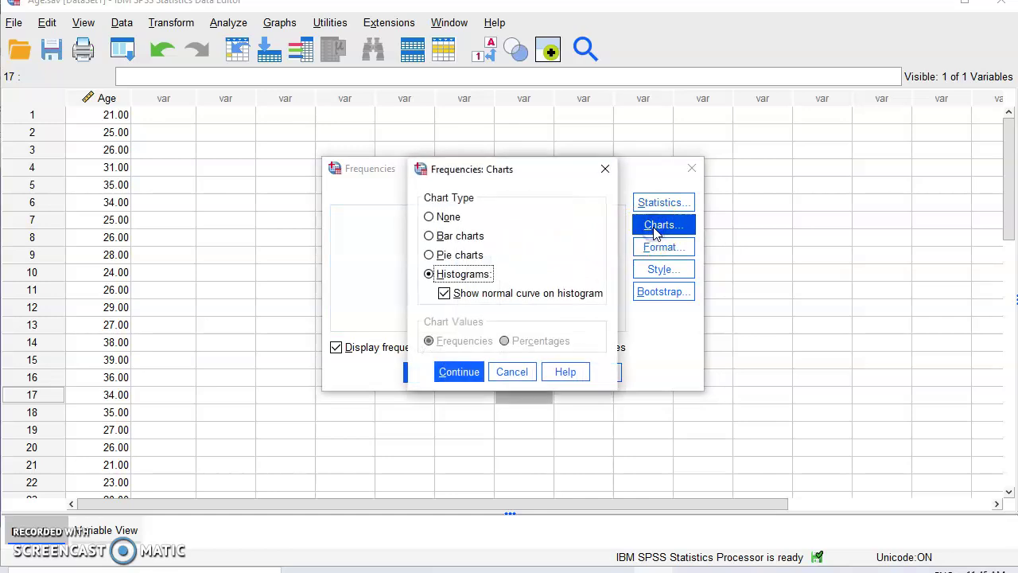
left_click(446, 235)
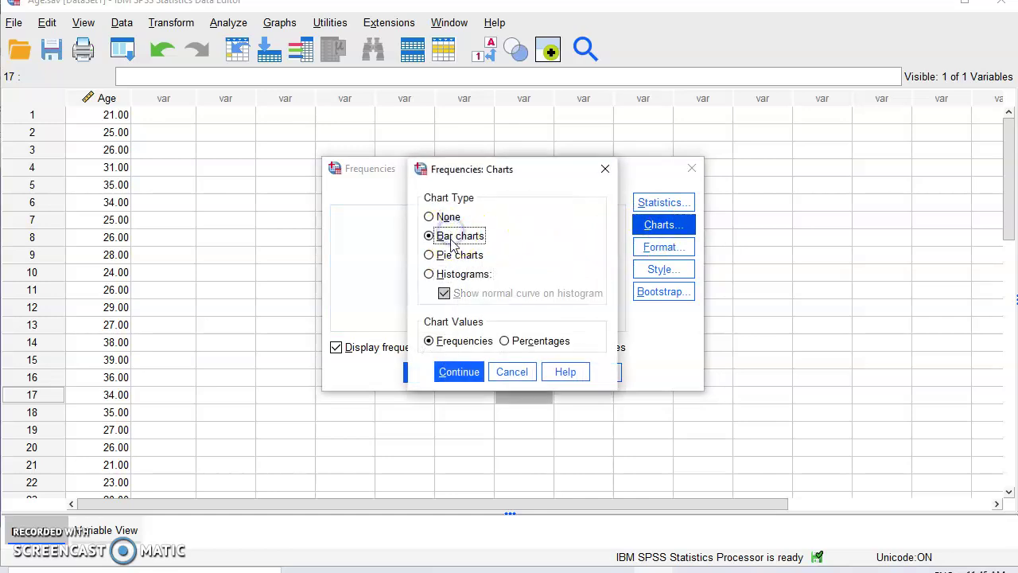
left_click(448, 253)
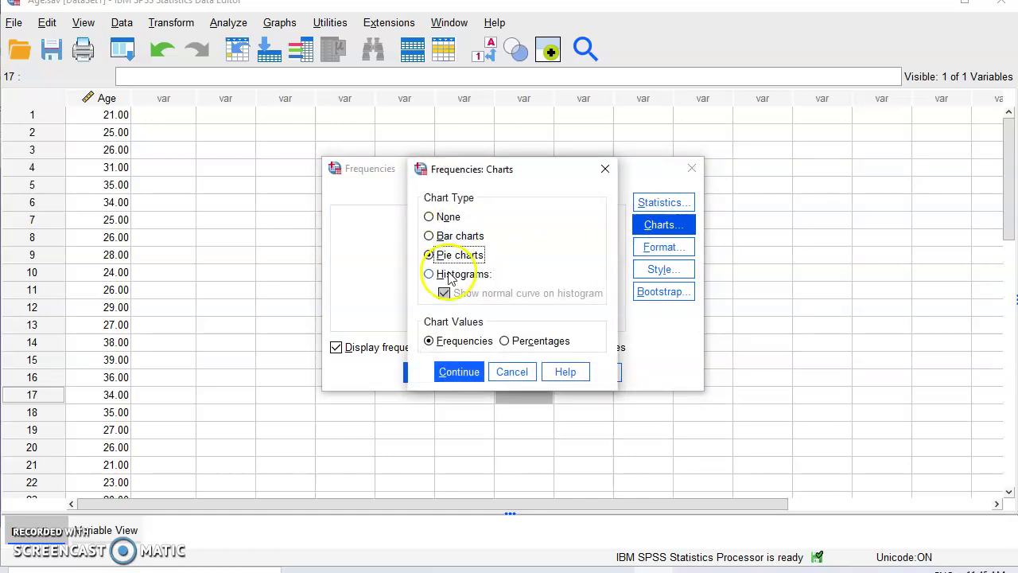
left_click(448, 274)
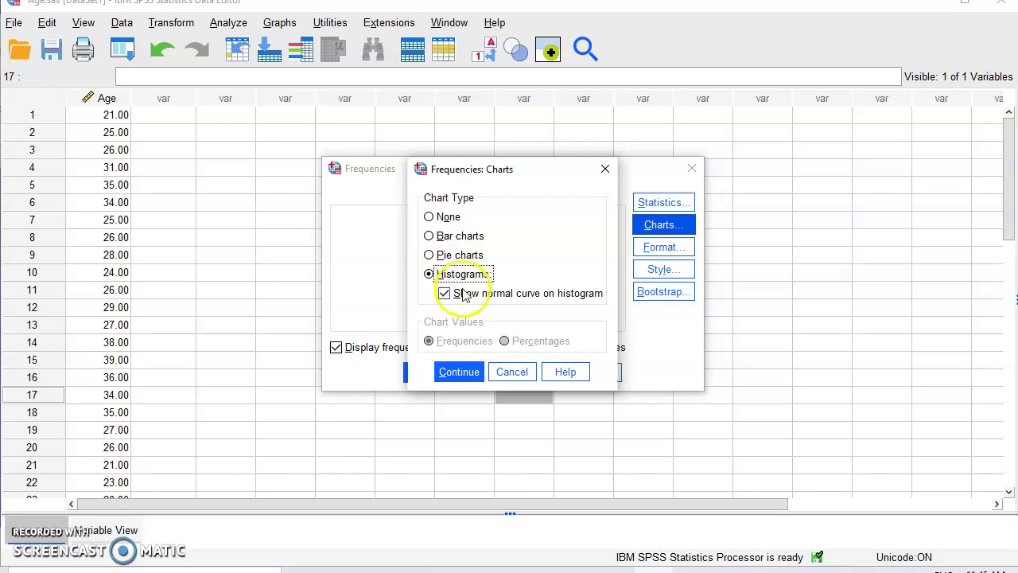
left_click(454, 293)
left_click(456, 293)
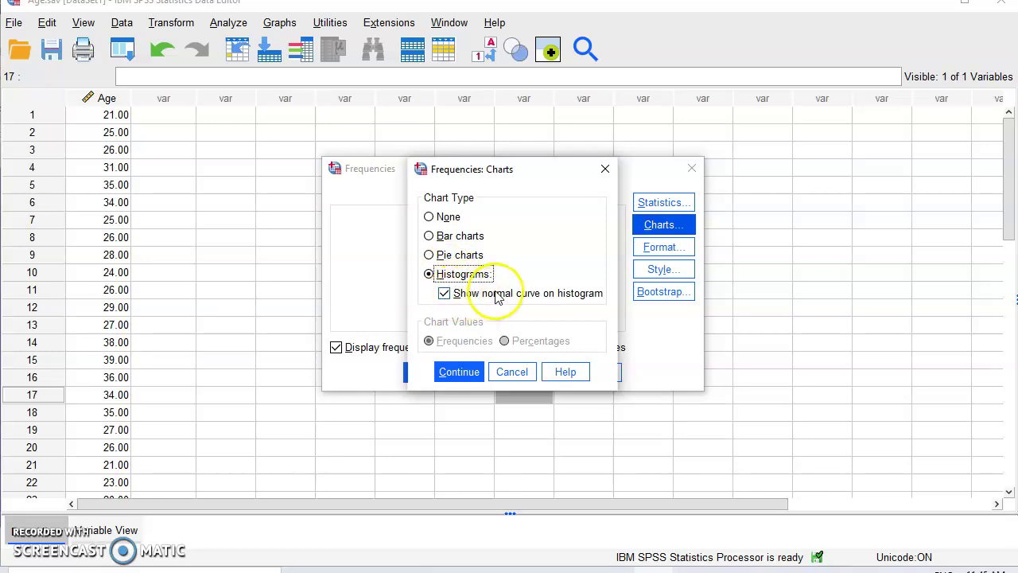
left_click(466, 372)
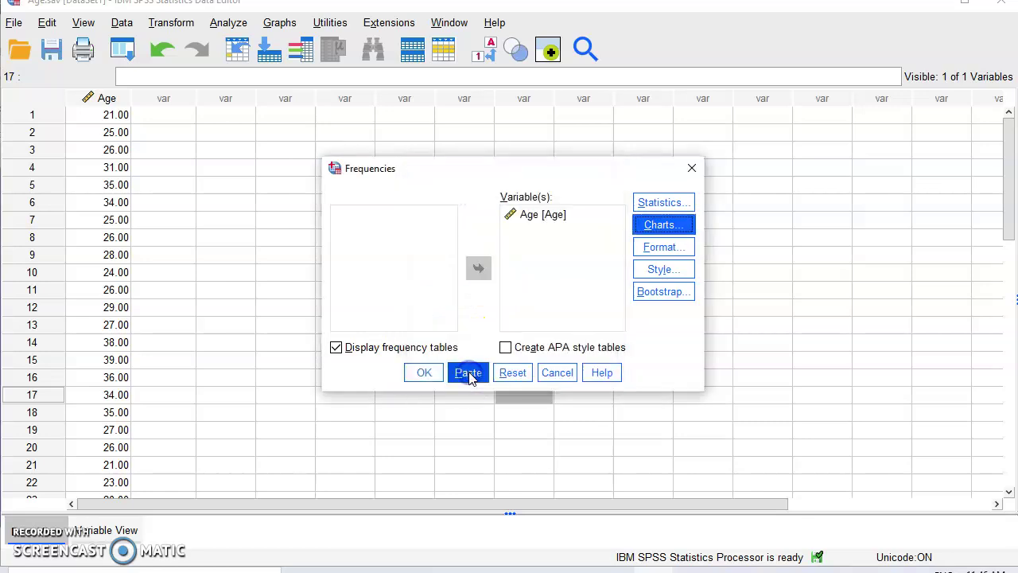
left_click(662, 202)
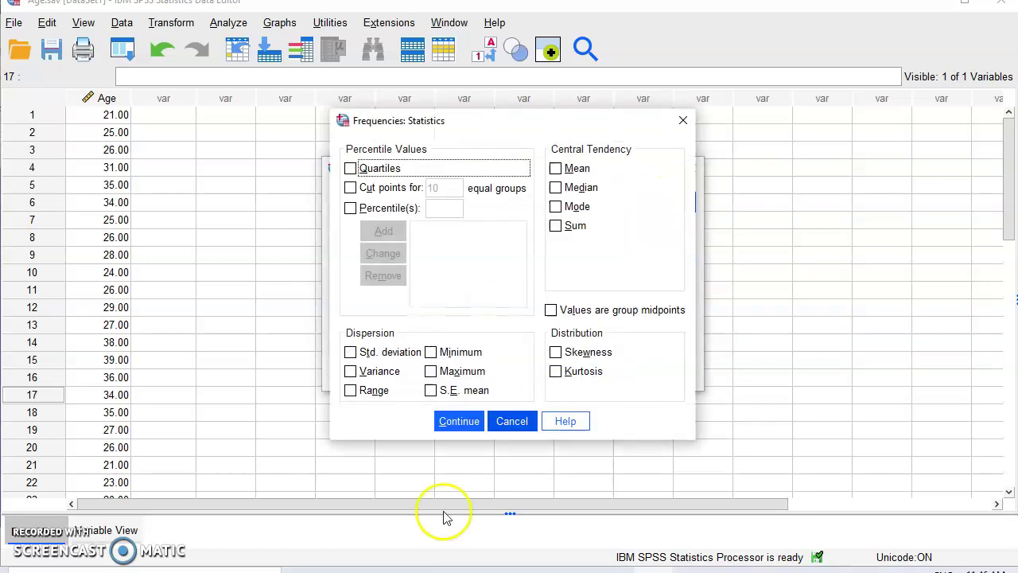
left_click(522, 423)
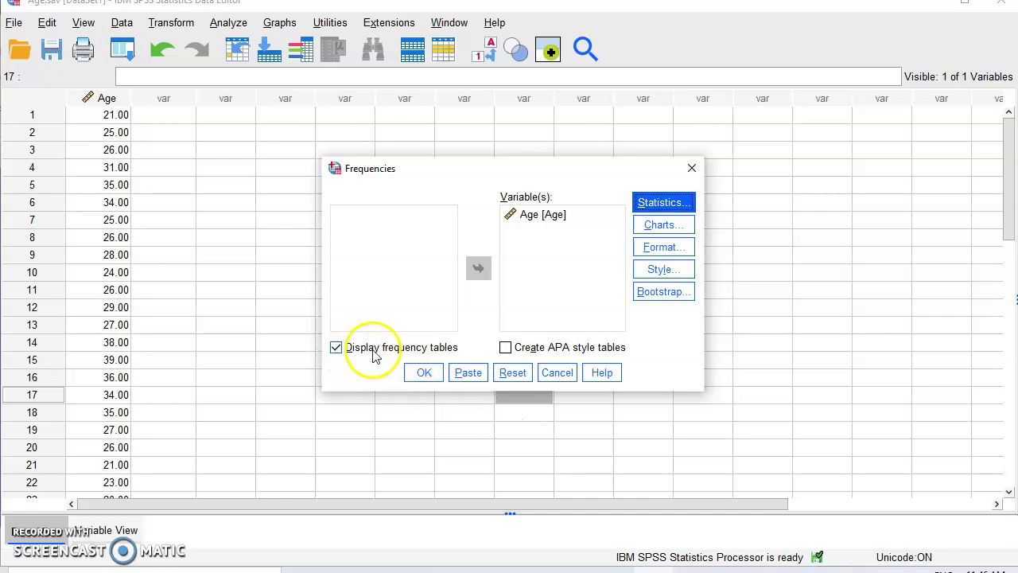
Step: Run Frequencies on Age, review the table and histogram, then minimize the Output Viewer
left_click(421, 371)
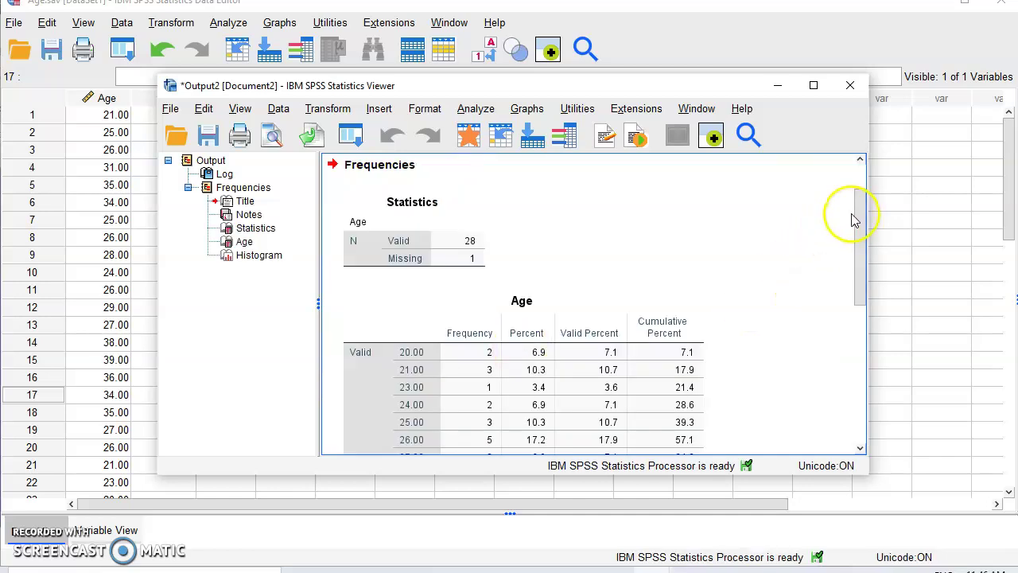
left_click_drag(865, 205, 857, 266)
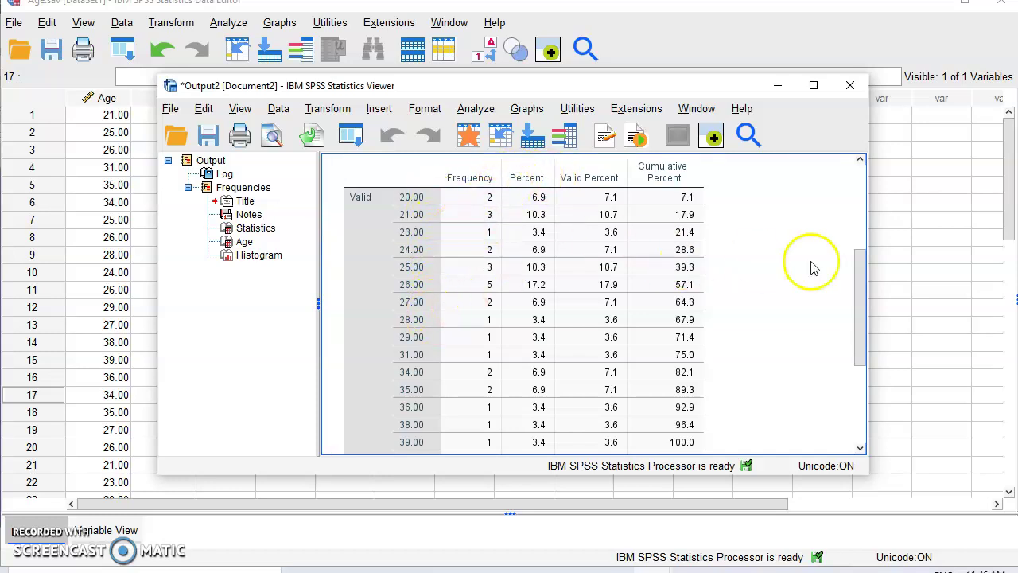
left_click_drag(858, 265, 859, 403)
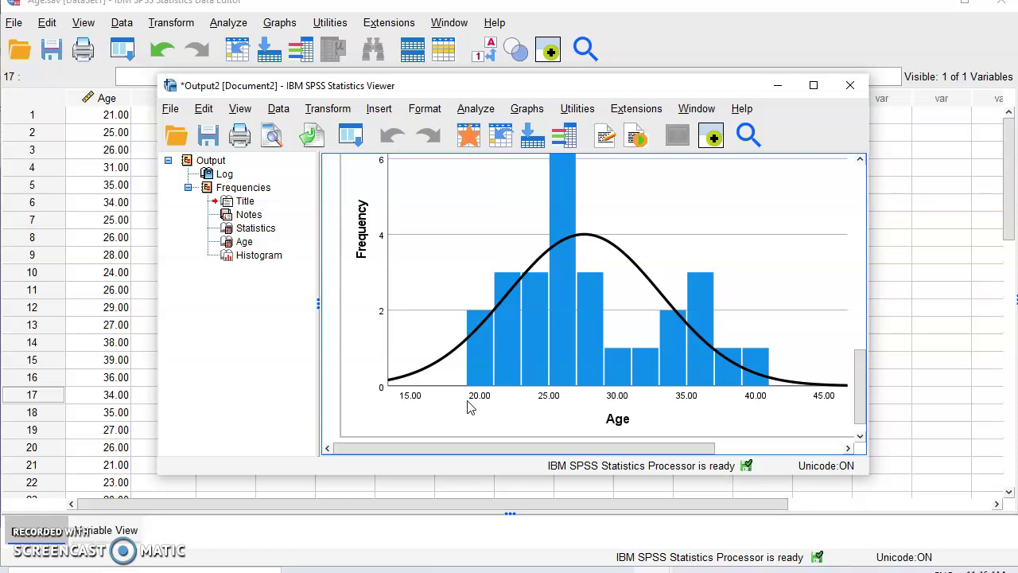
left_click(607, 295)
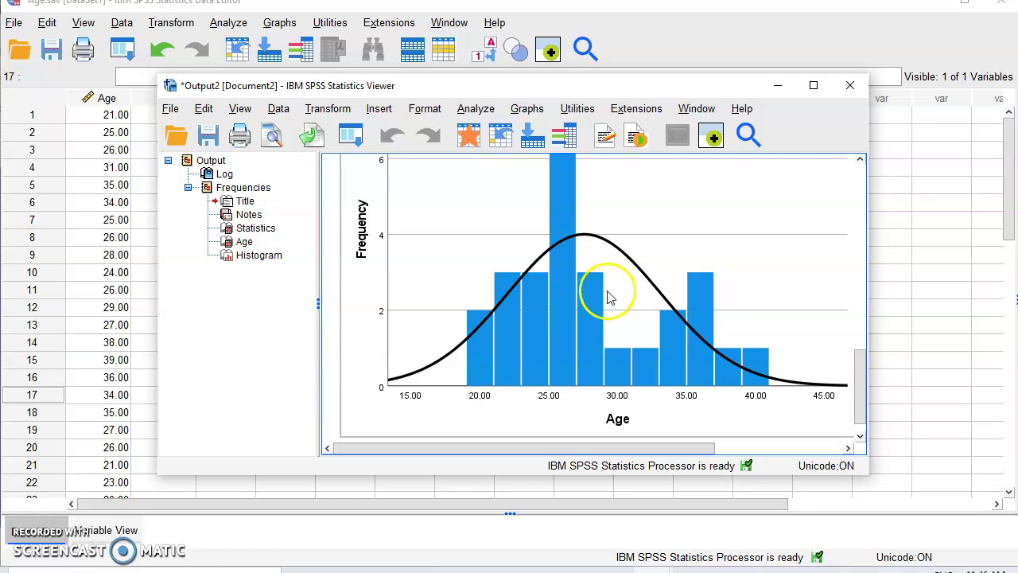
left_click(779, 85)
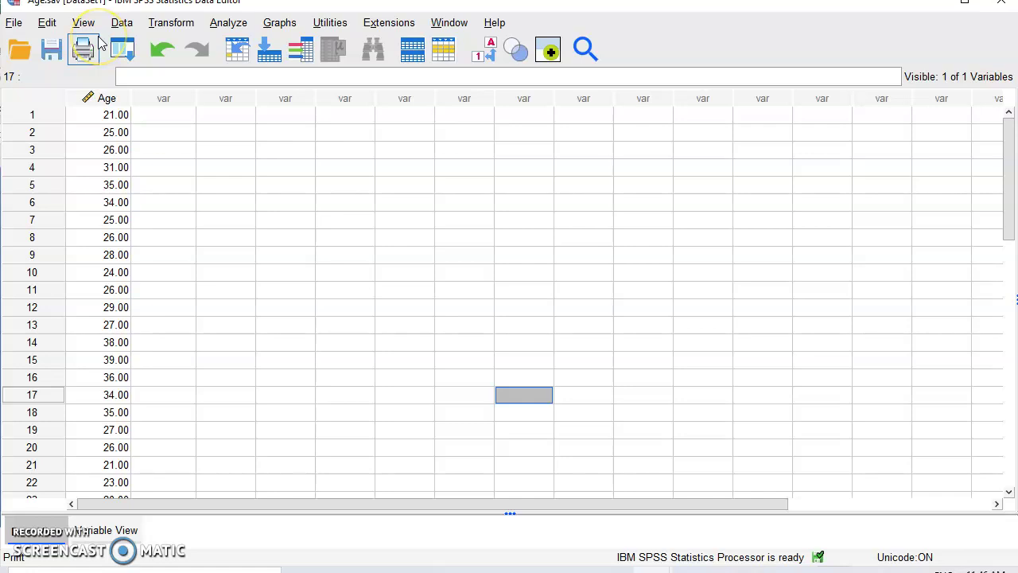
Step: Open Visual Binning and move Age into the Variables to Bin list
left_click(165, 31)
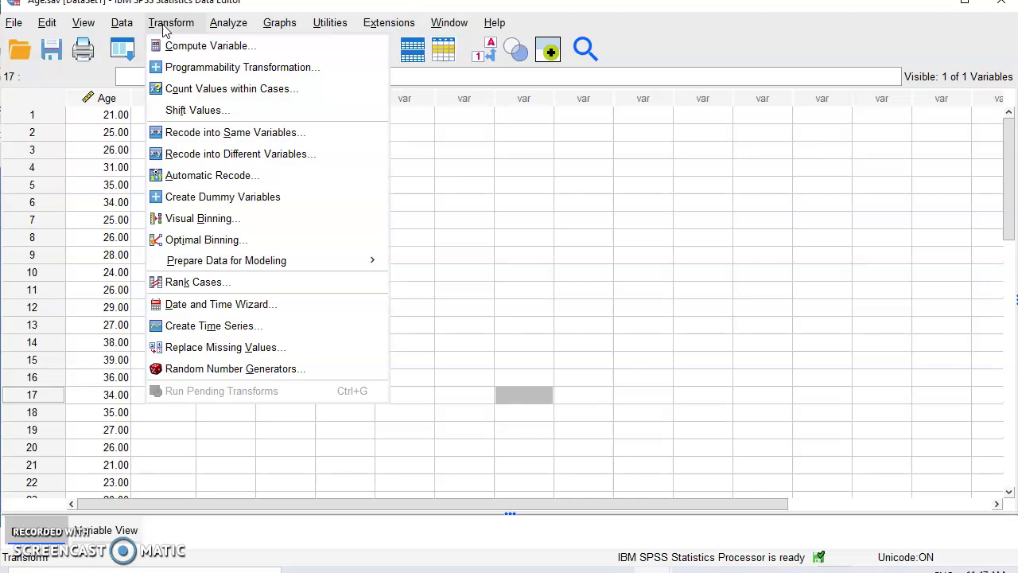
left_click(163, 28)
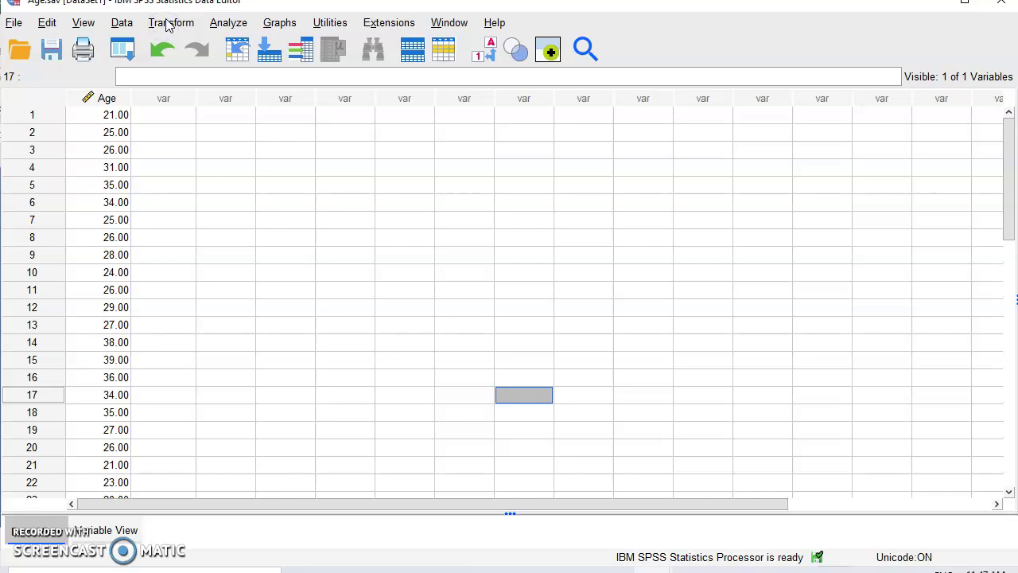
left_click(168, 25)
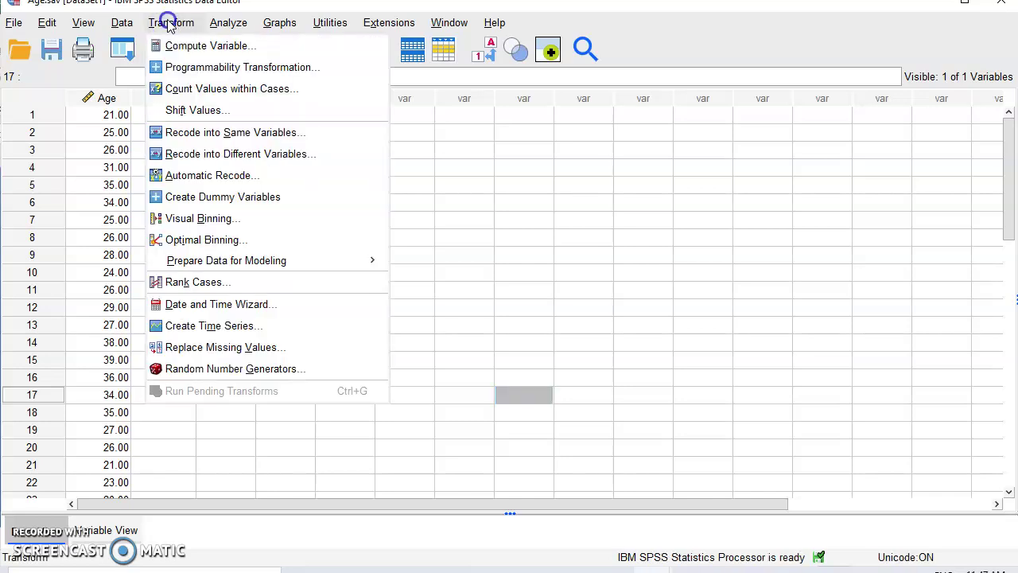
left_click(195, 219)
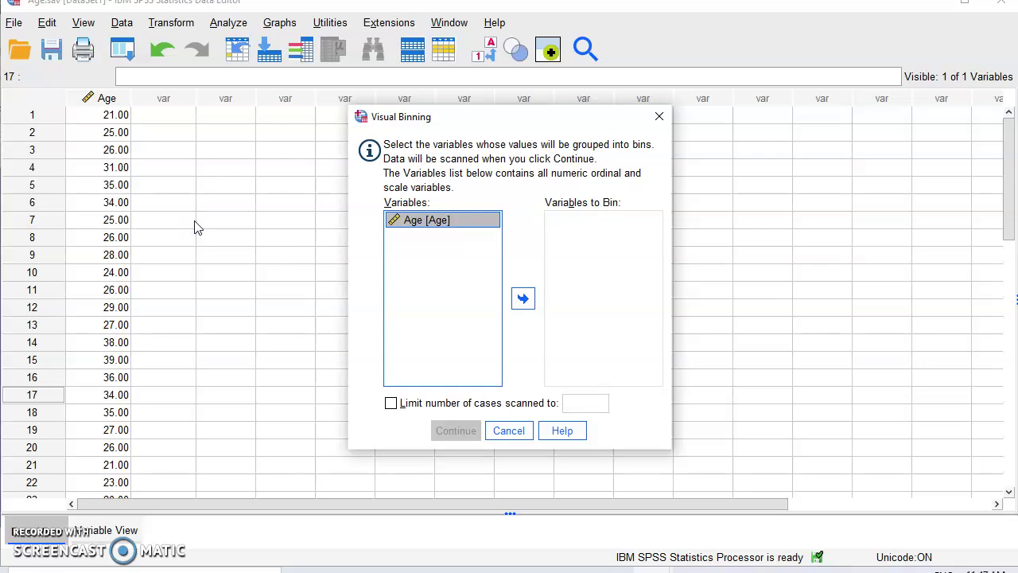
left_click(410, 225)
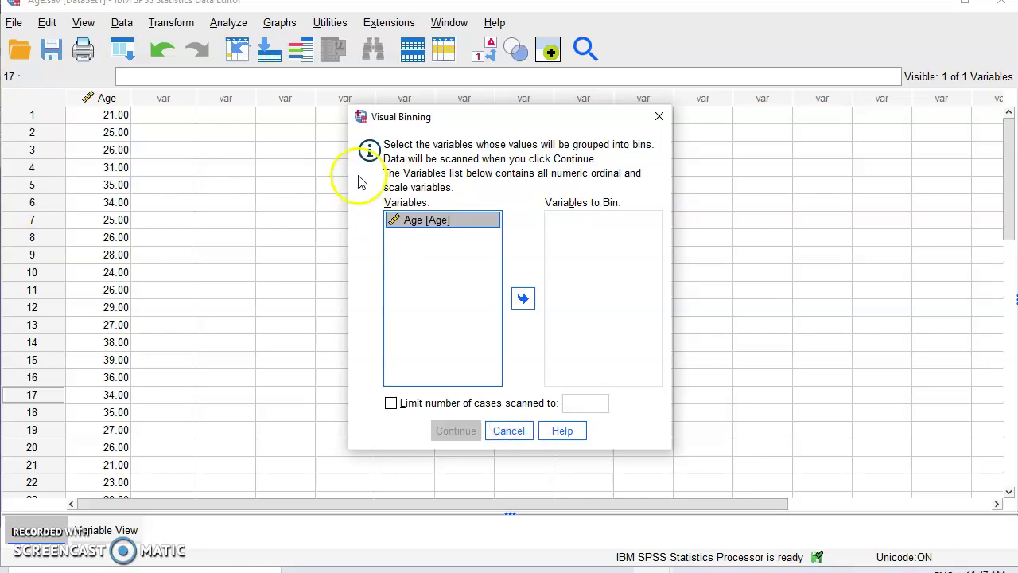
left_click(505, 430)
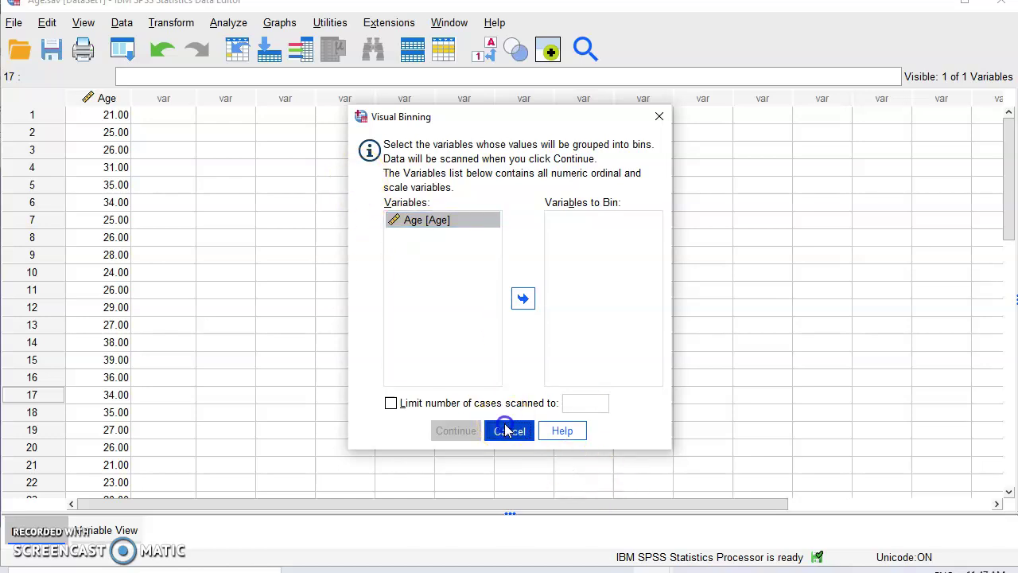
left_click(173, 25)
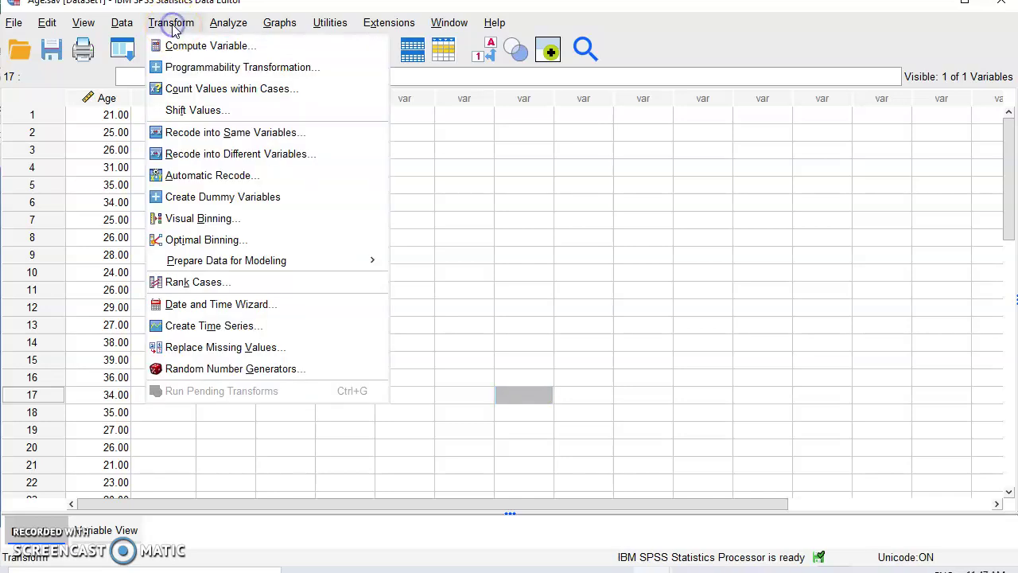
left_click(202, 220)
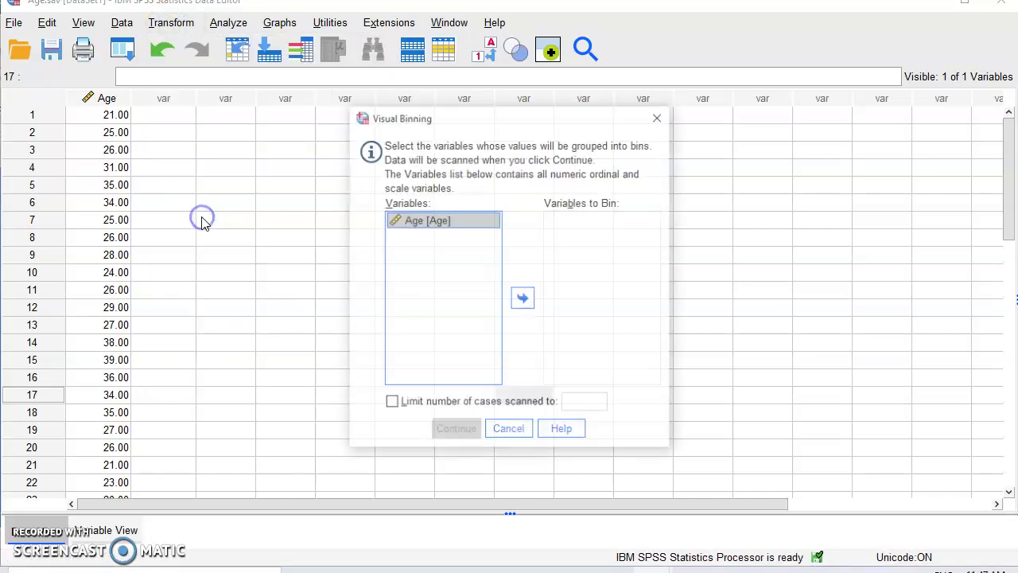
left_click(522, 302)
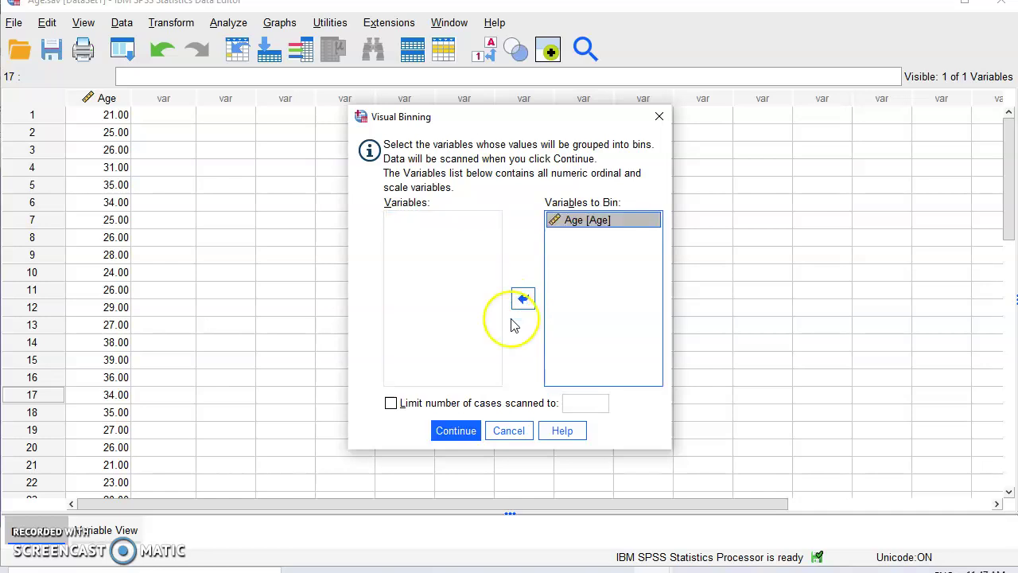
Step: Name the binned Age variable 'Classes' and give it the label 'Classes'
left_click(463, 429)
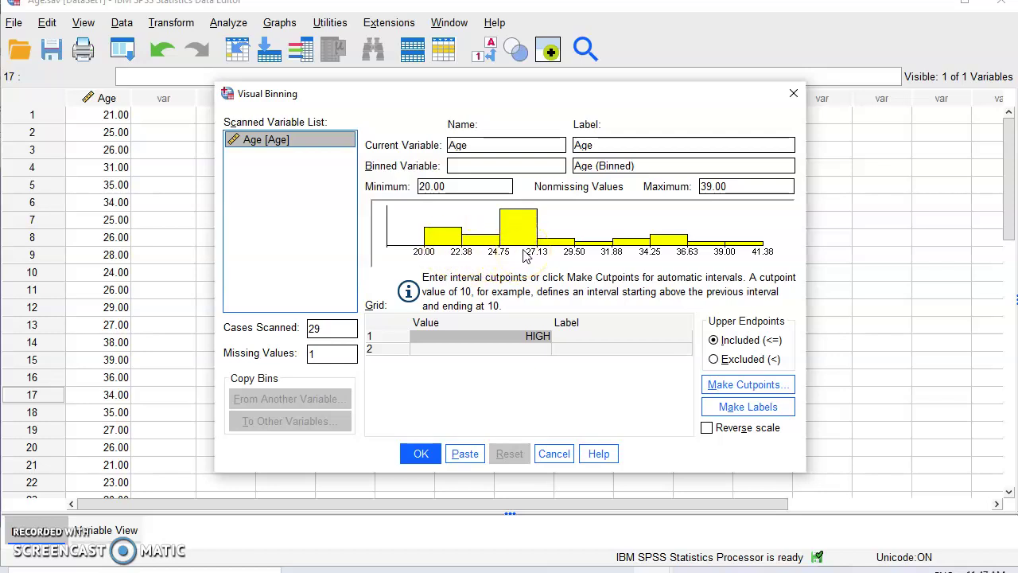
left_click(516, 164)
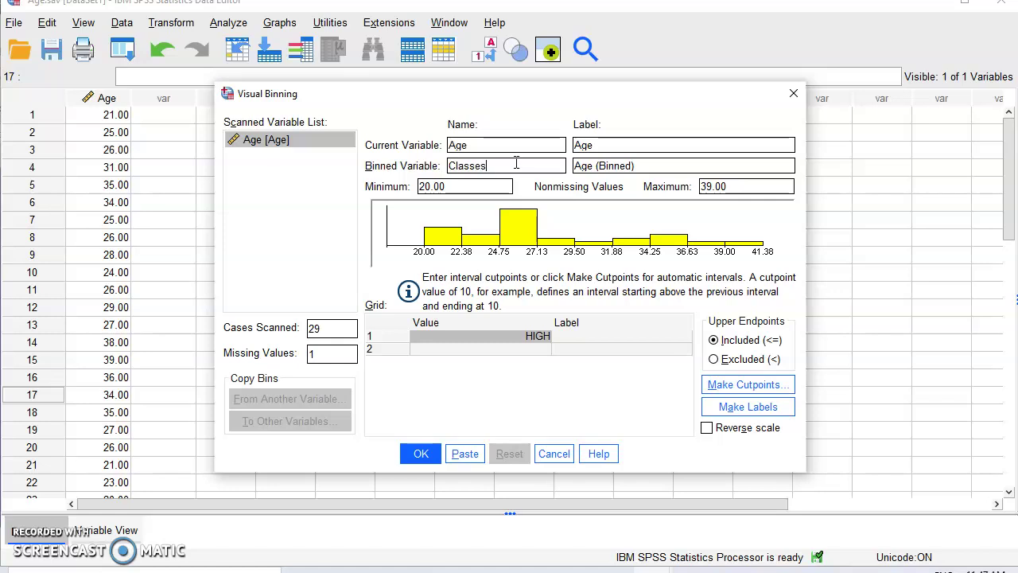
key("Tab")
type("C")
left_click(543, 337)
left_click(501, 337)
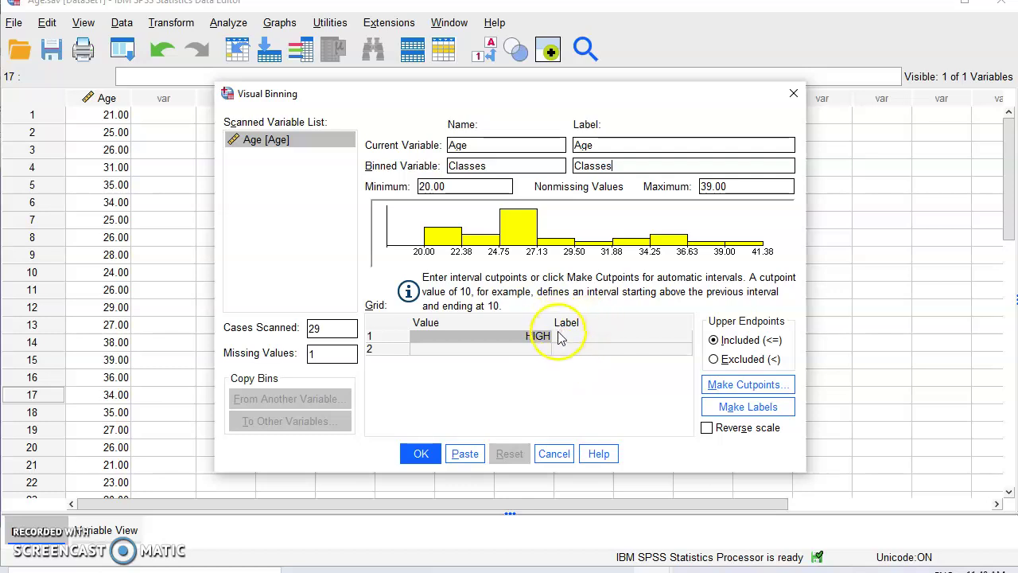
Step: Set equal-width cutpoints with first cutpoint 20 and 6 cutpoints (width 3.167)
left_click(743, 388)
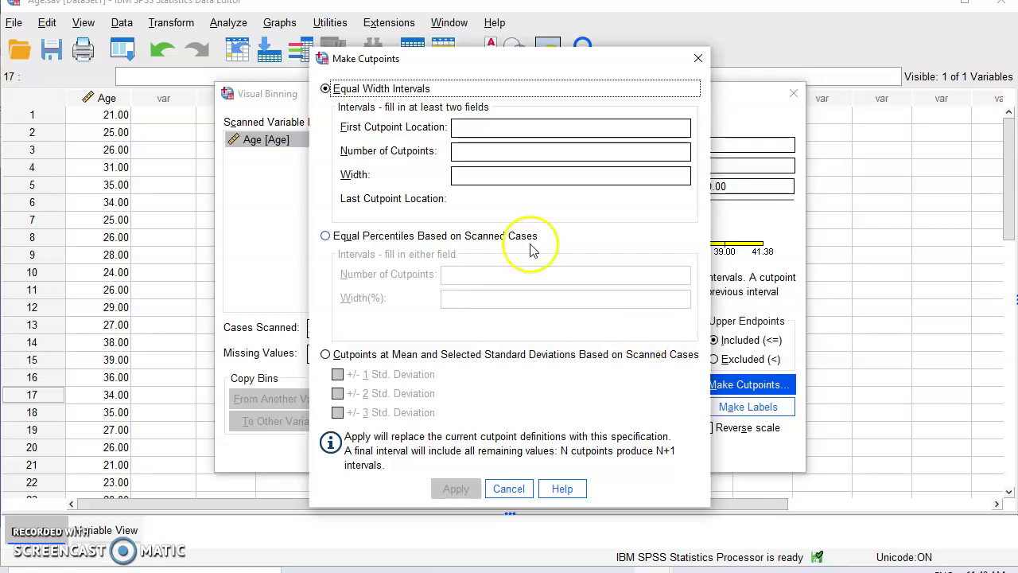
left_click(470, 132)
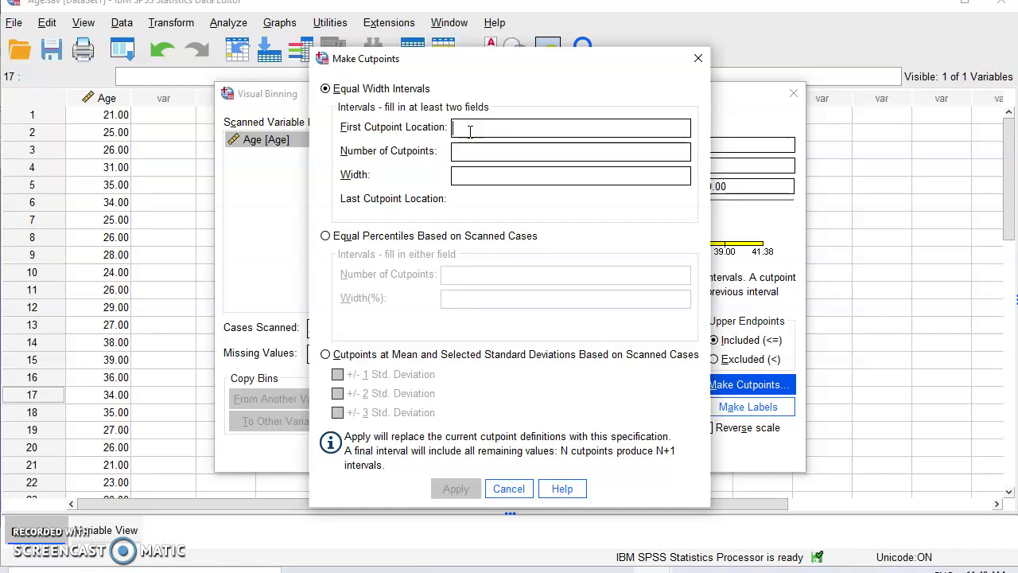
left_click_drag(478, 62, 476, 109)
type("20")
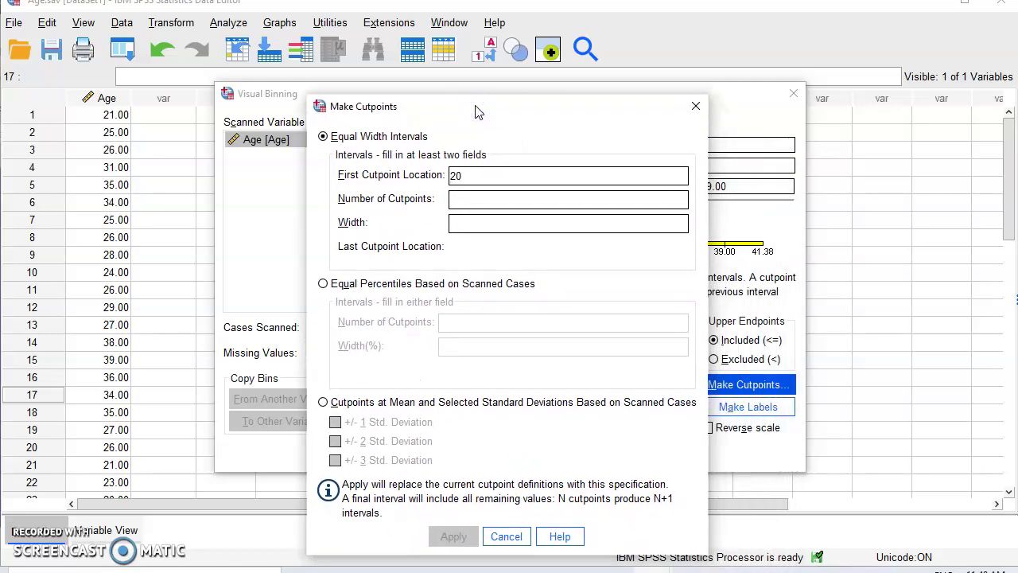
key("Tab")
type("6")
key("Tab")
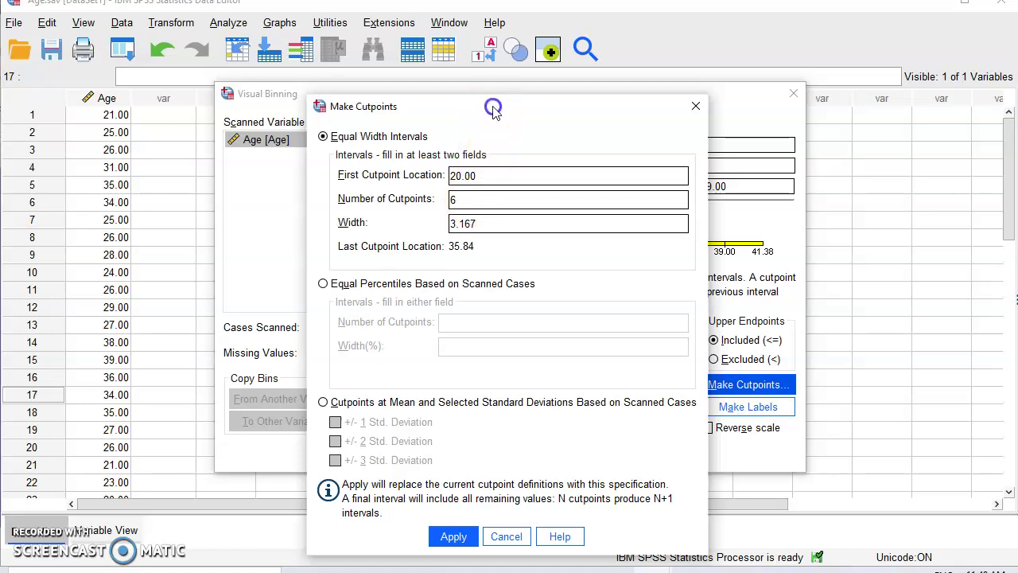
Step: Change the cutpoint width to 4 and apply, giving cutpoints 20 through 40 plus HIGH
left_click_drag(493, 104, 470, 105)
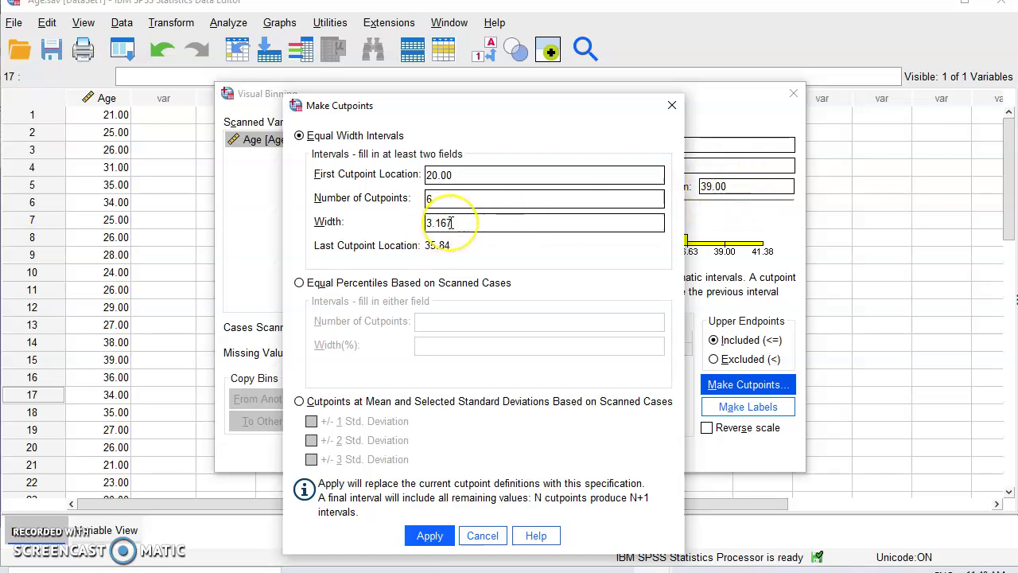
key("BackSpace")
key("BackSpace")
key("BackSpace")
key("BackSpace")
key("BackSpace")
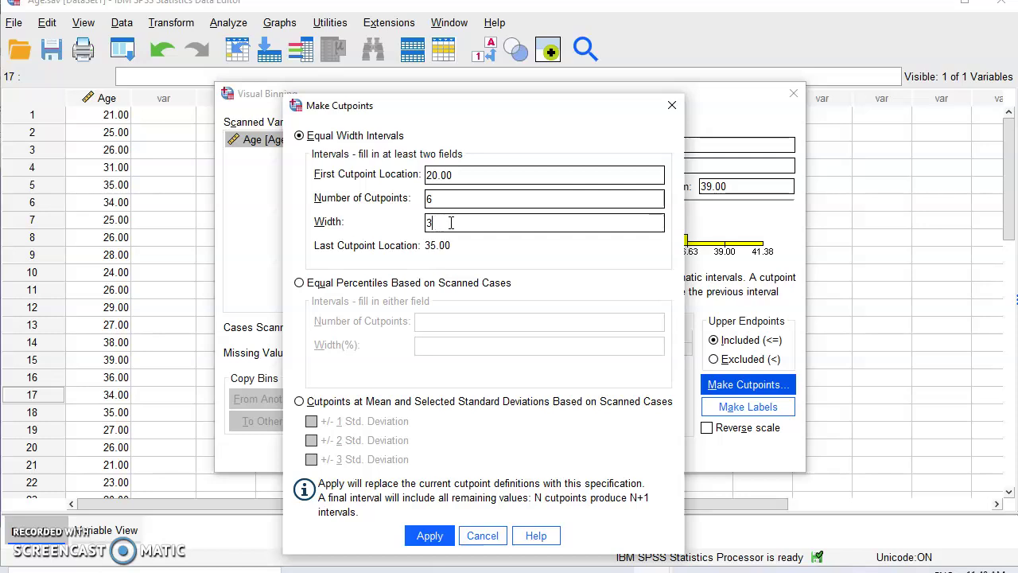
type("5")
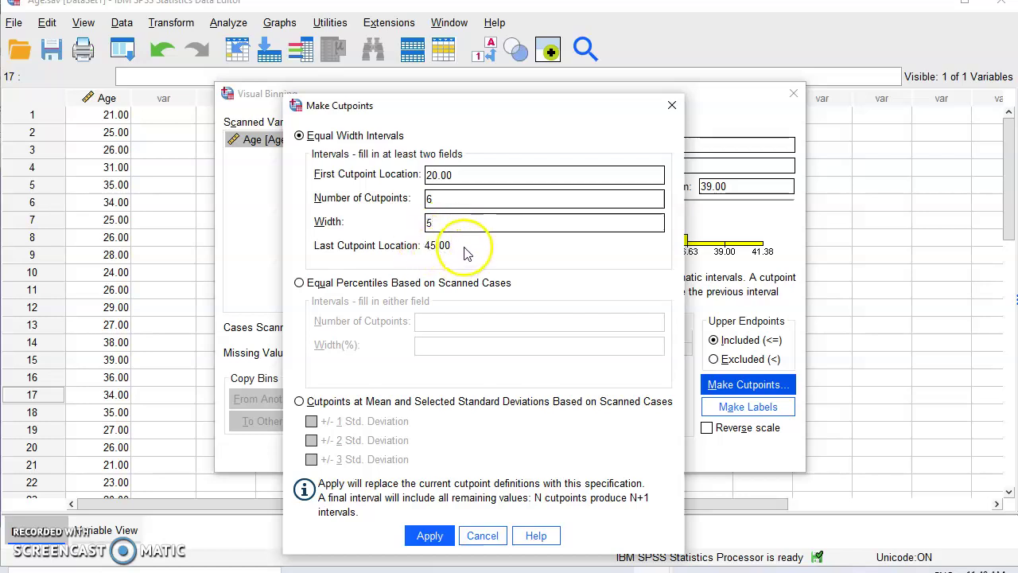
key("BackSpace")
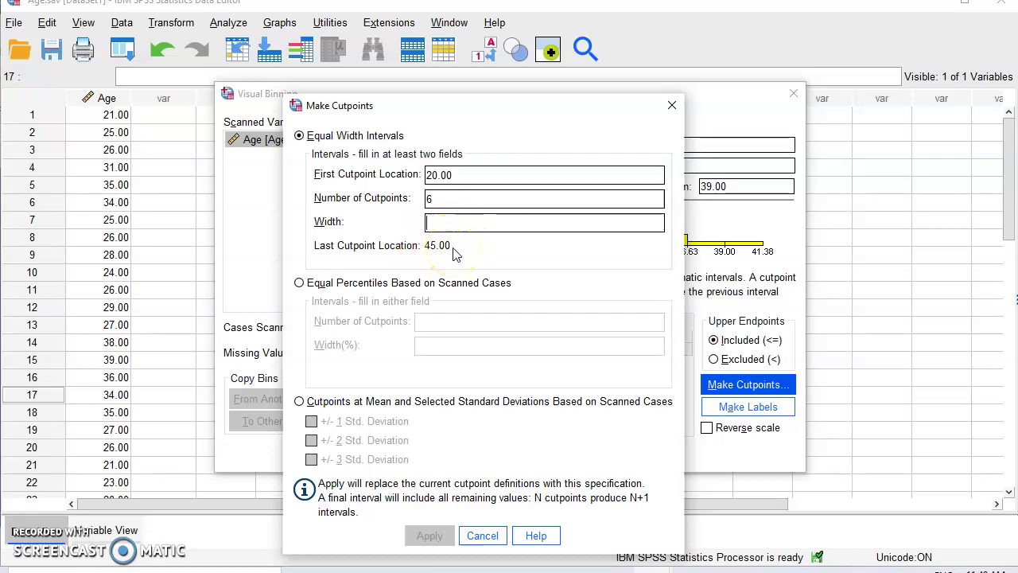
type("4")
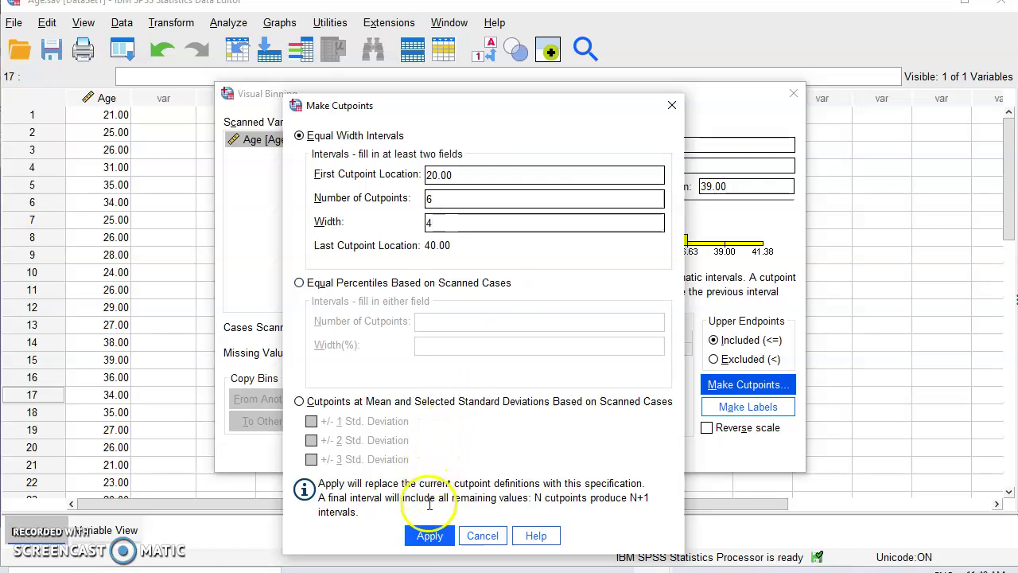
left_click(429, 537)
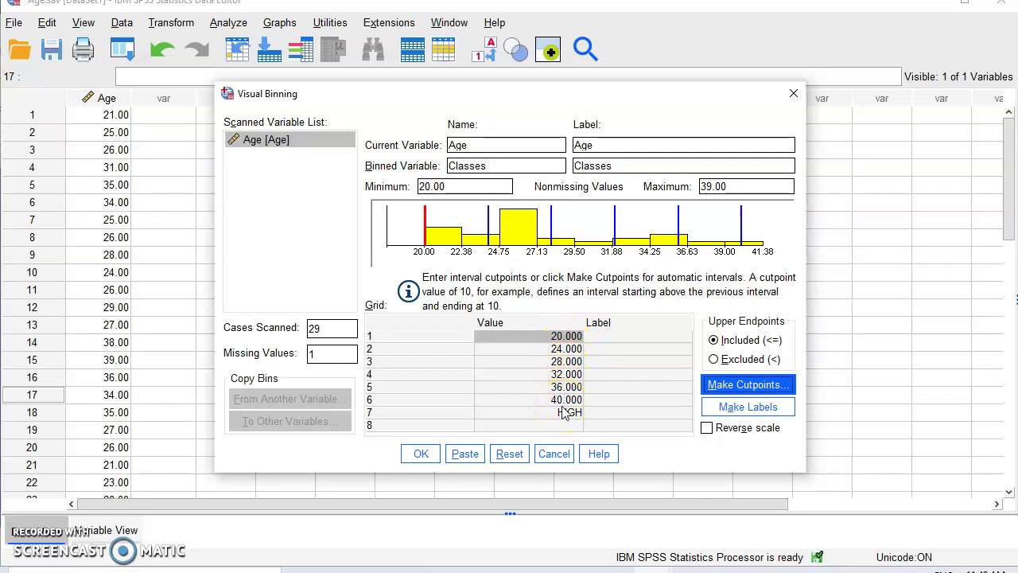
left_click(622, 336)
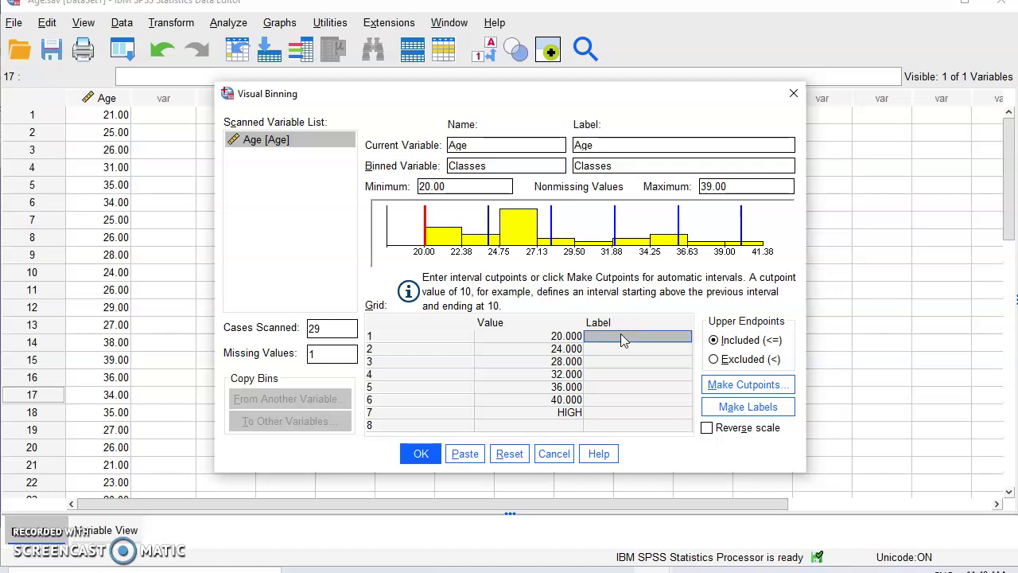
Step: Label the first three intervals <20, 21-24 and 25-28
type("16")
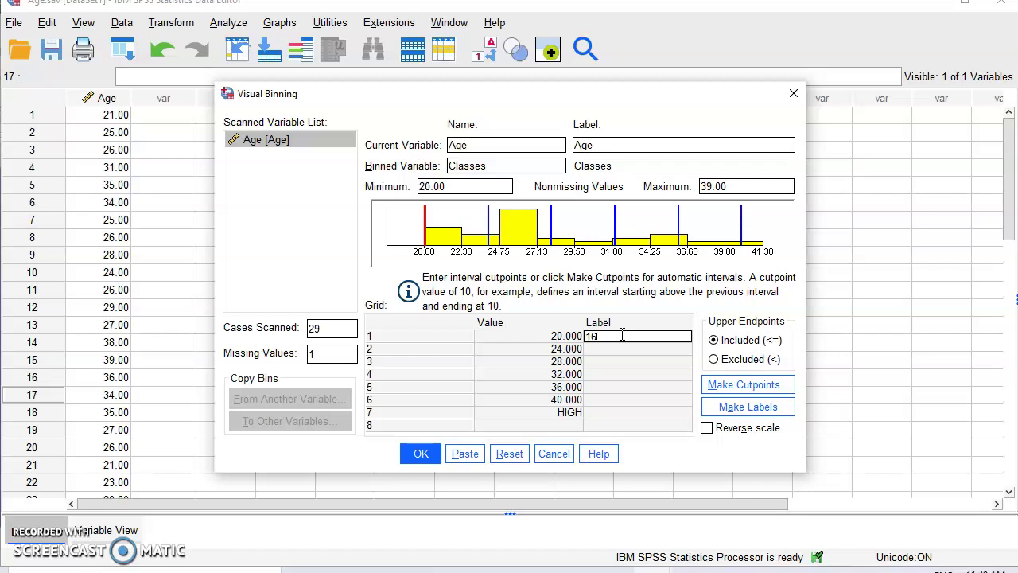
type("-20")
key("Return")
type("21")
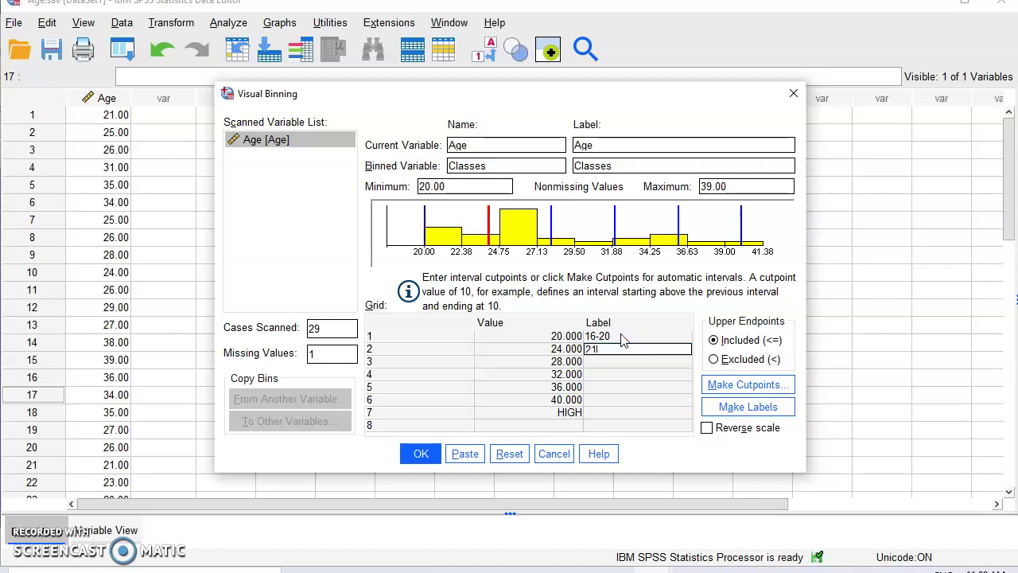
type("-24")
key("Return")
left_click(622, 335)
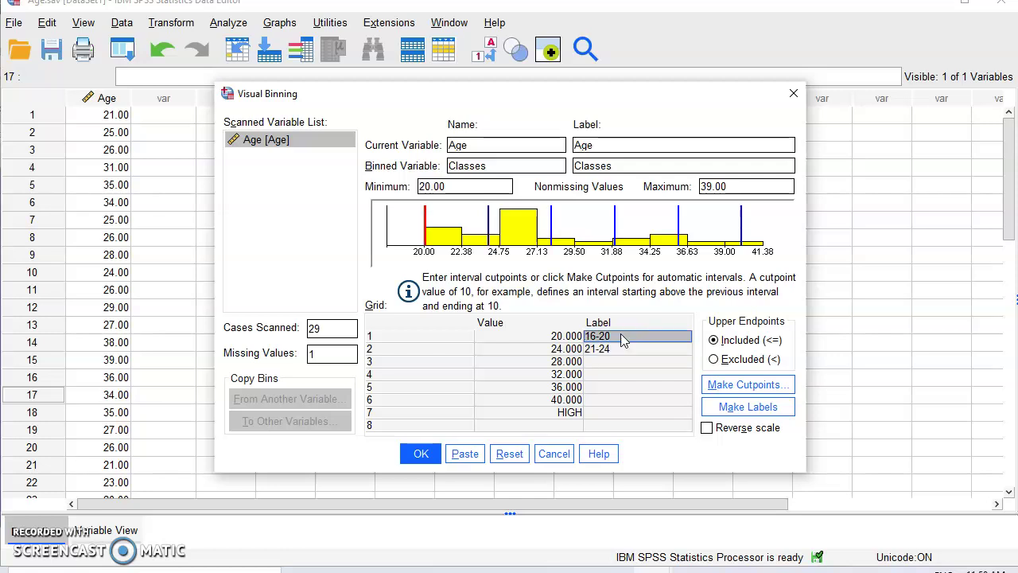
type("<20")
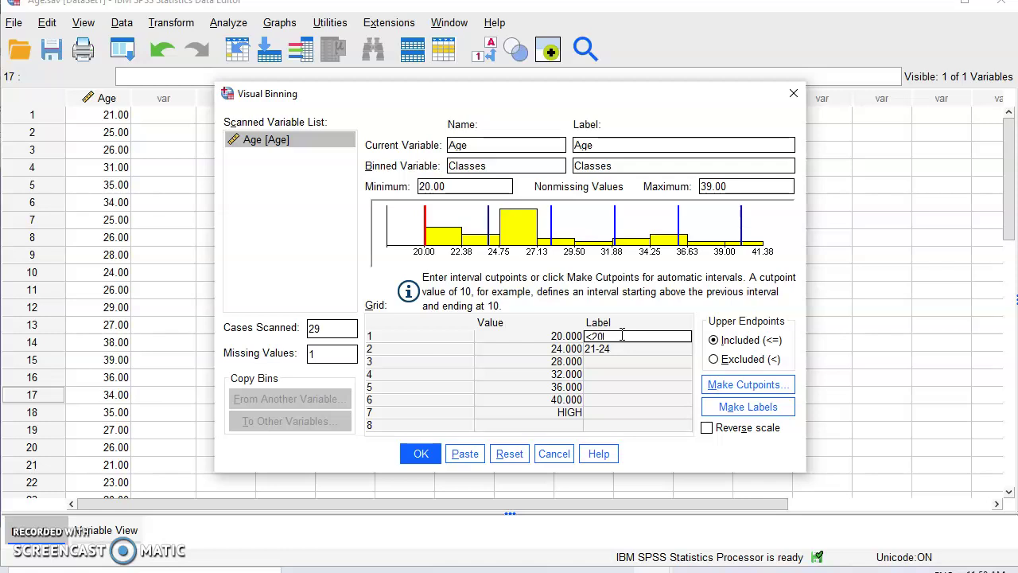
key("Return")
key("Return")
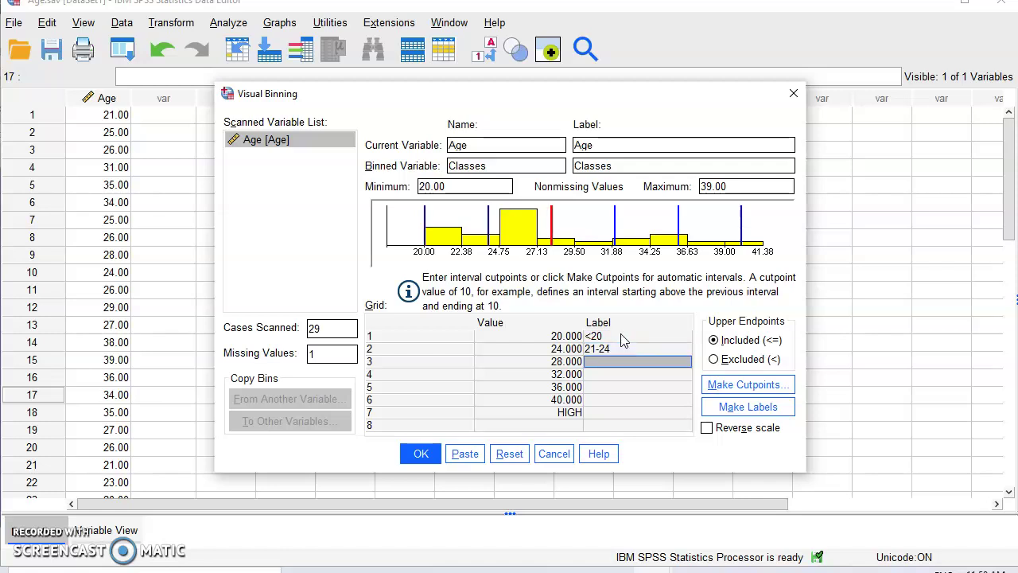
type("2")
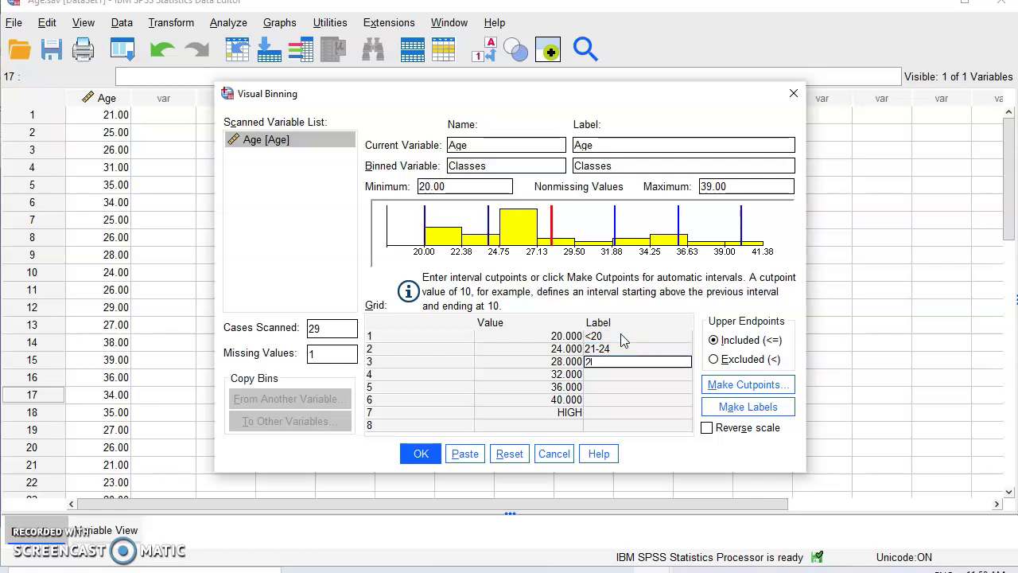
type("5-28")
key("Return")
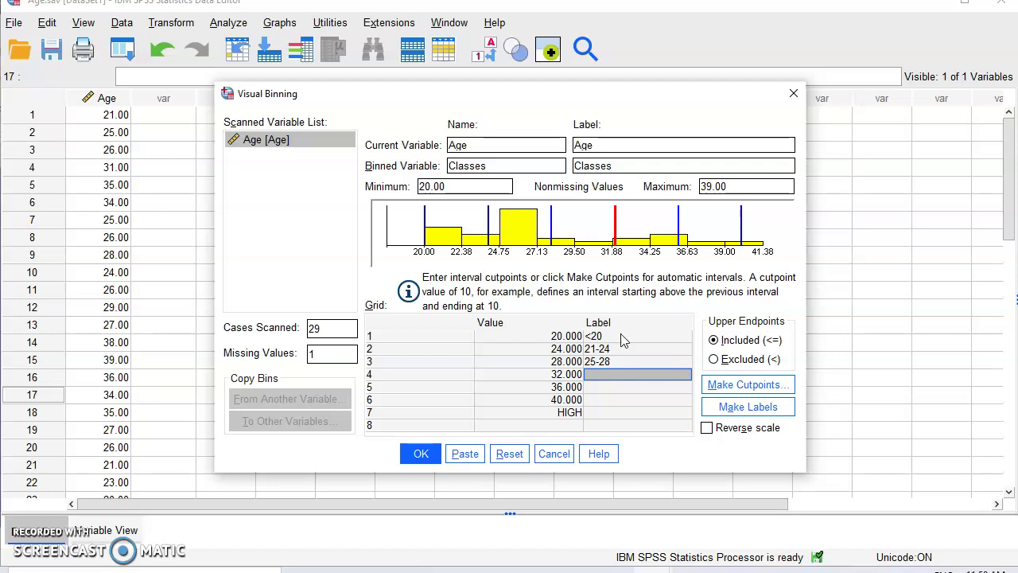
Step: Label the remaining intervals 29-32, 33-36 and 37-40
type("29-")
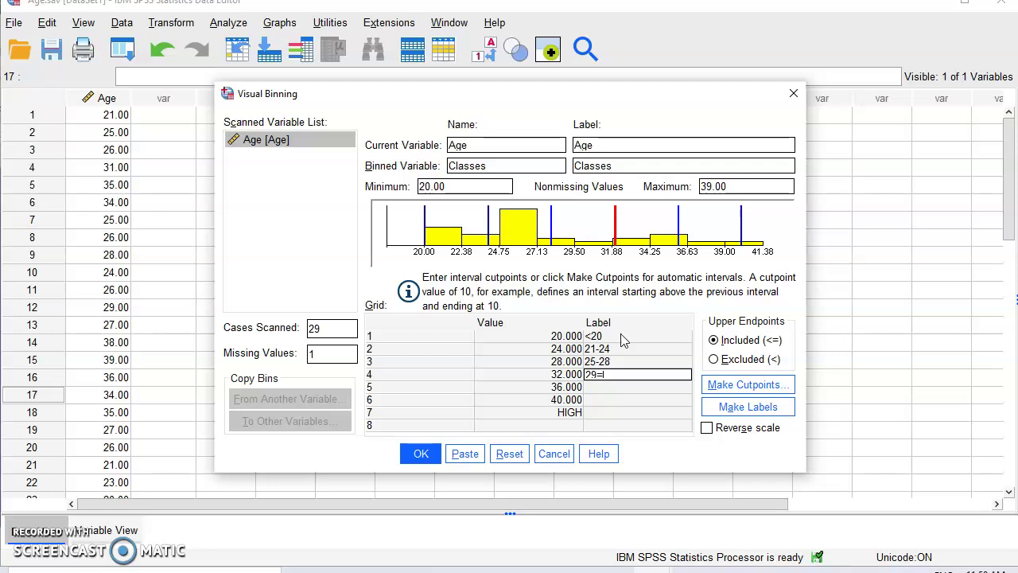
type("32")
key("BackSpace")
key("BackSpace")
key("BackSpace")
type("-32")
key("Return")
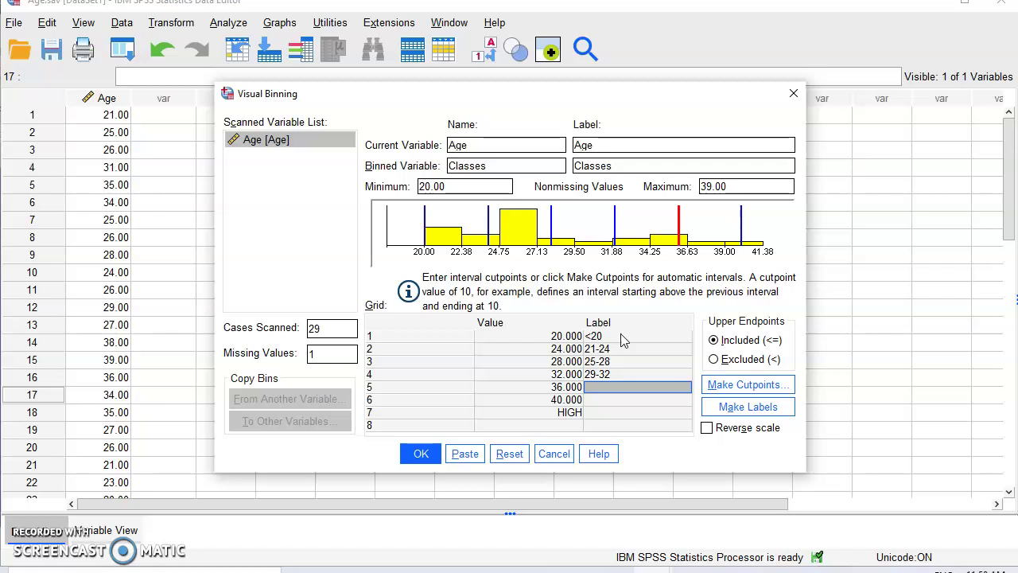
type("33-36")
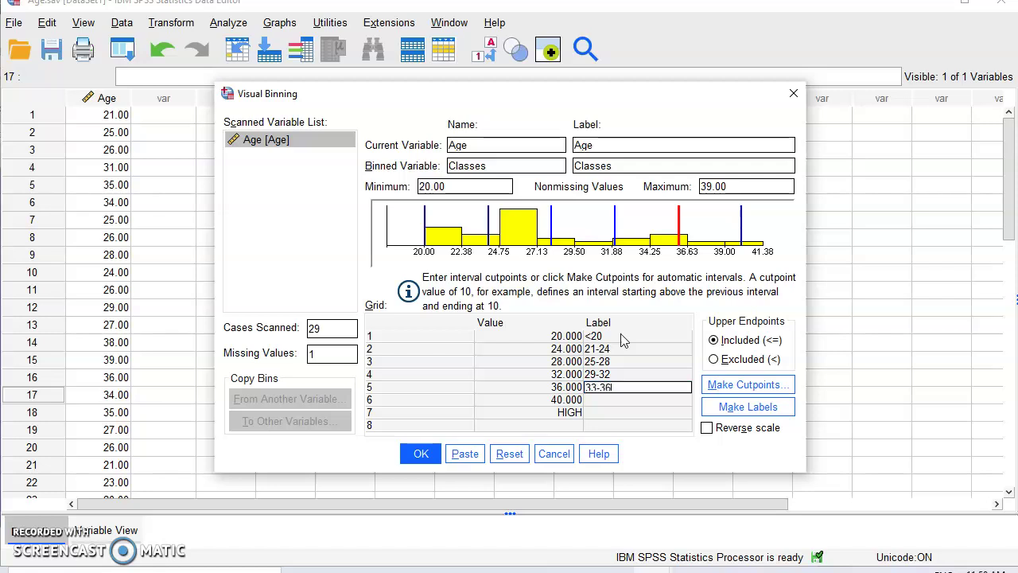
key("Return")
type("3")
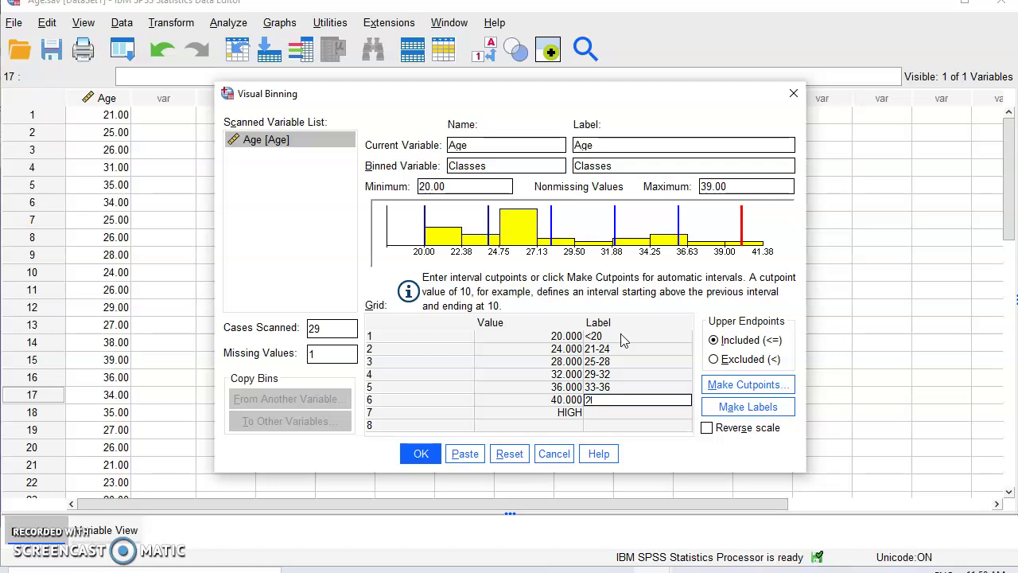
type("7-40")
left_click(434, 211)
mouse_move(433, 211)
left_mouse_down()
mouse_move(420, 221)
mouse_move(605, 239)
left_mouse_up()
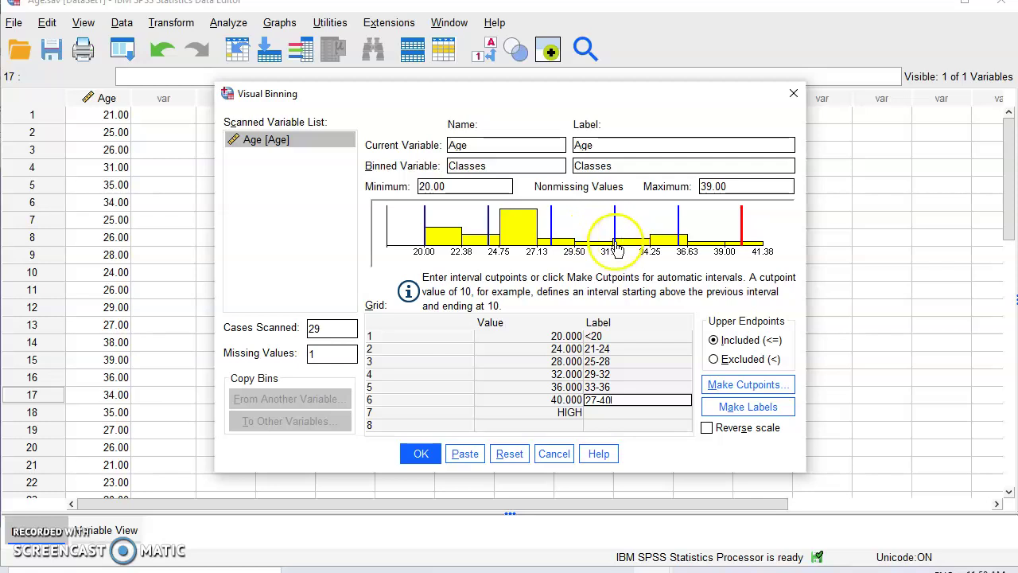
left_click(598, 413)
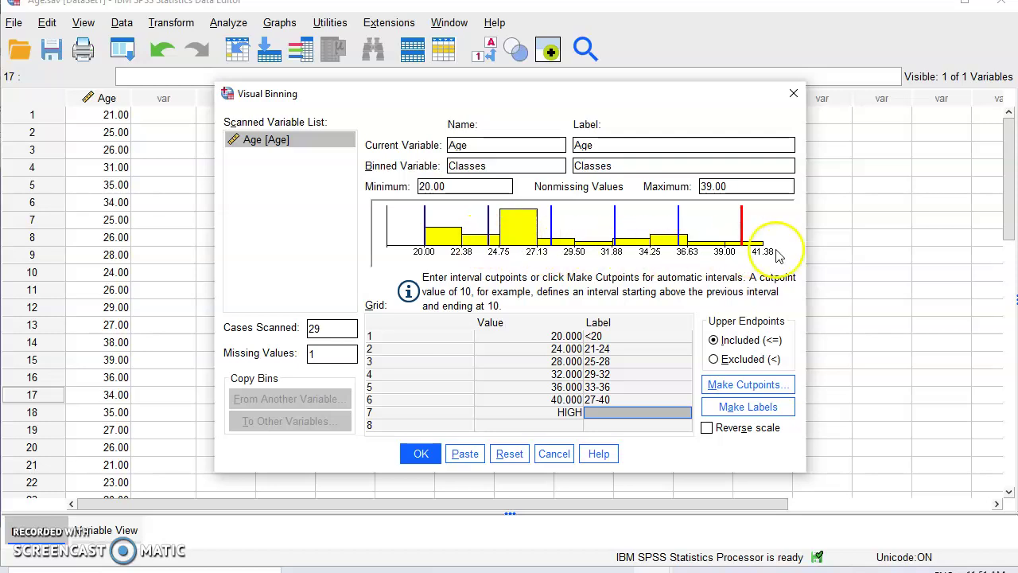
Step: Create the Classes variable from the bins and return to the Data Editor
left_click(415, 455)
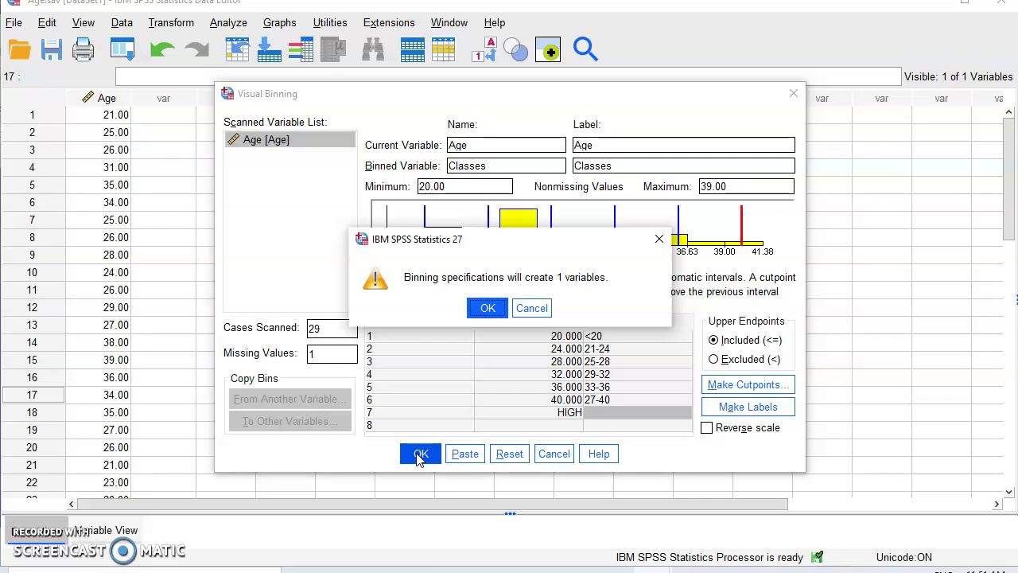
left_click(485, 310)
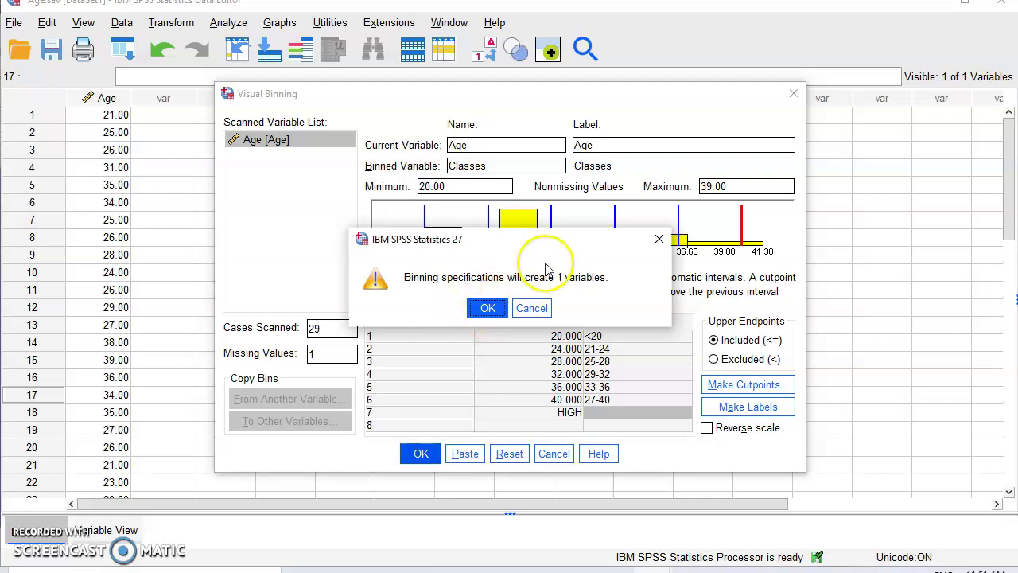
left_click(497, 310)
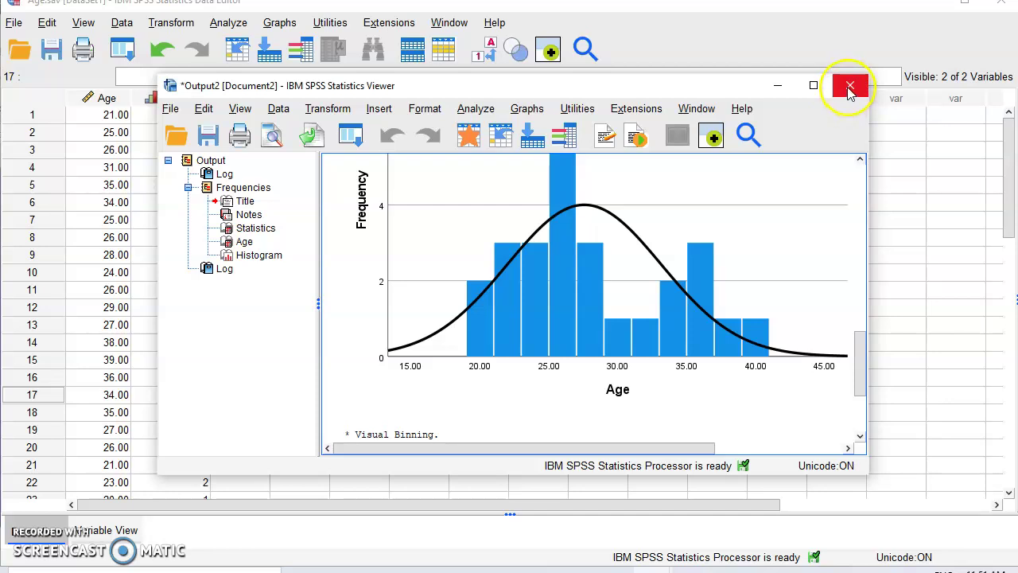
left_click(779, 85)
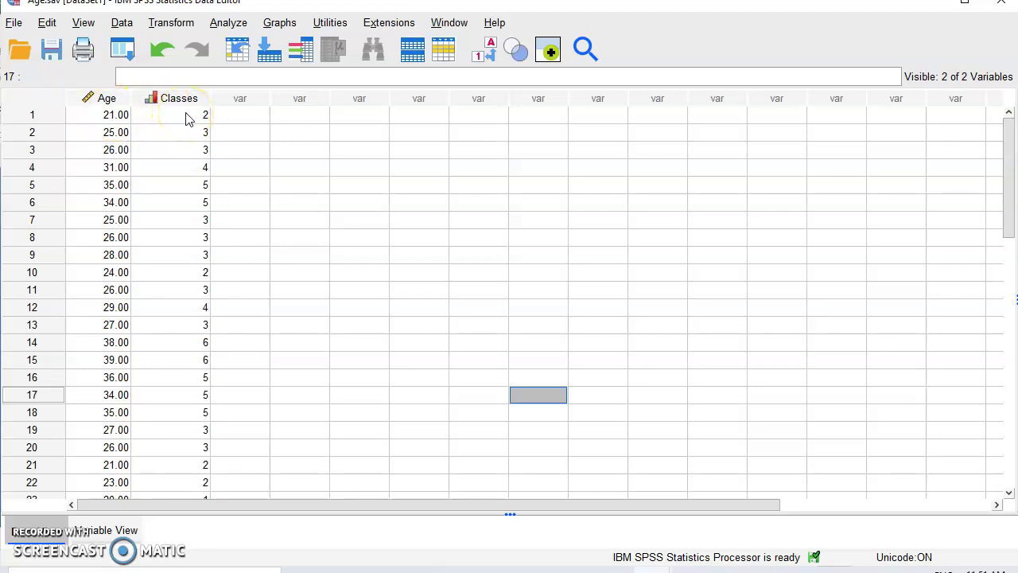
Step: Open Frequencies and replace Age with Classes as the analysed variable
left_click(280, 24)
mouse_move(236, 27)
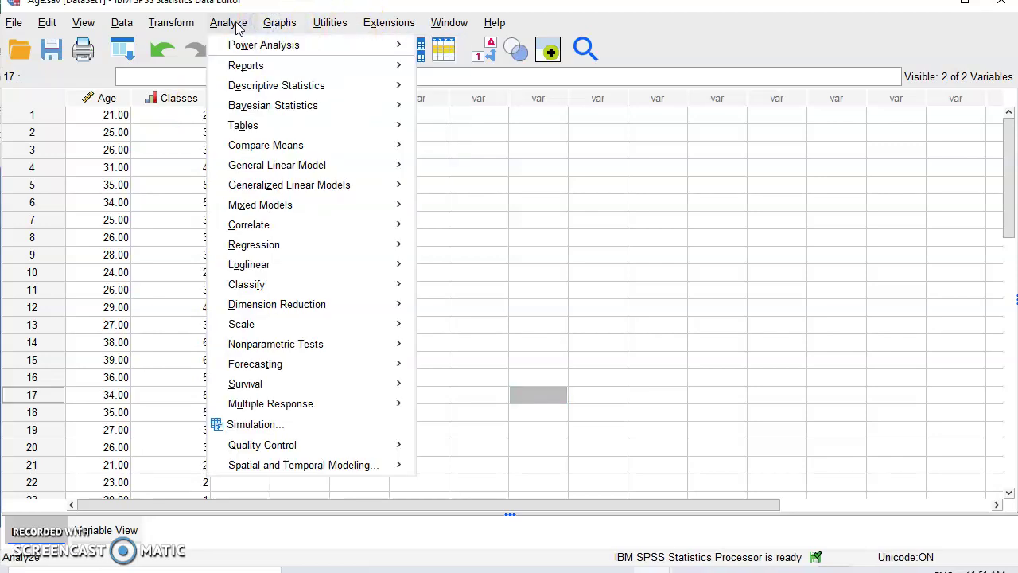
mouse_move(345, 89)
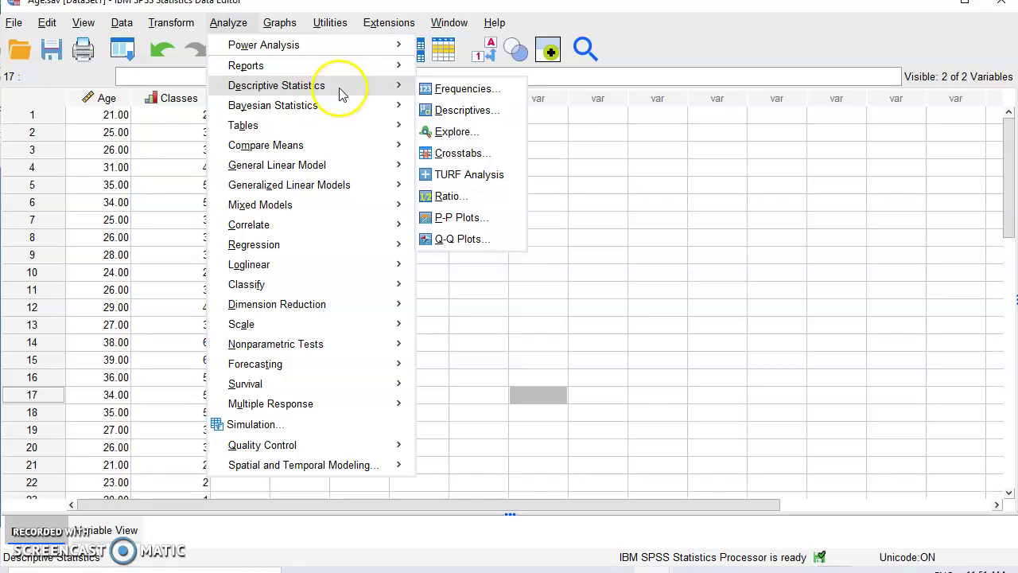
left_click(443, 91)
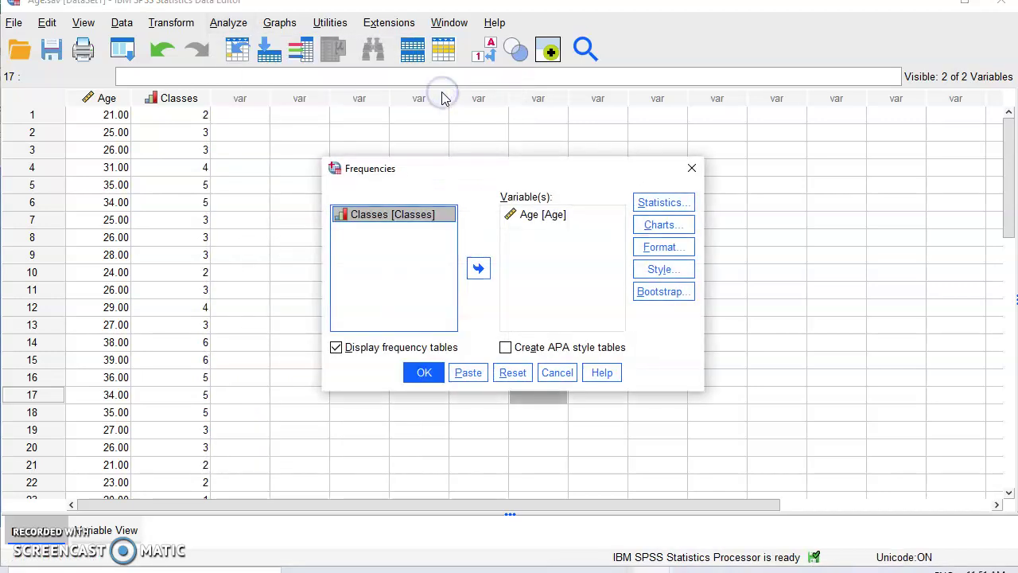
left_click(545, 217)
left_click(478, 268)
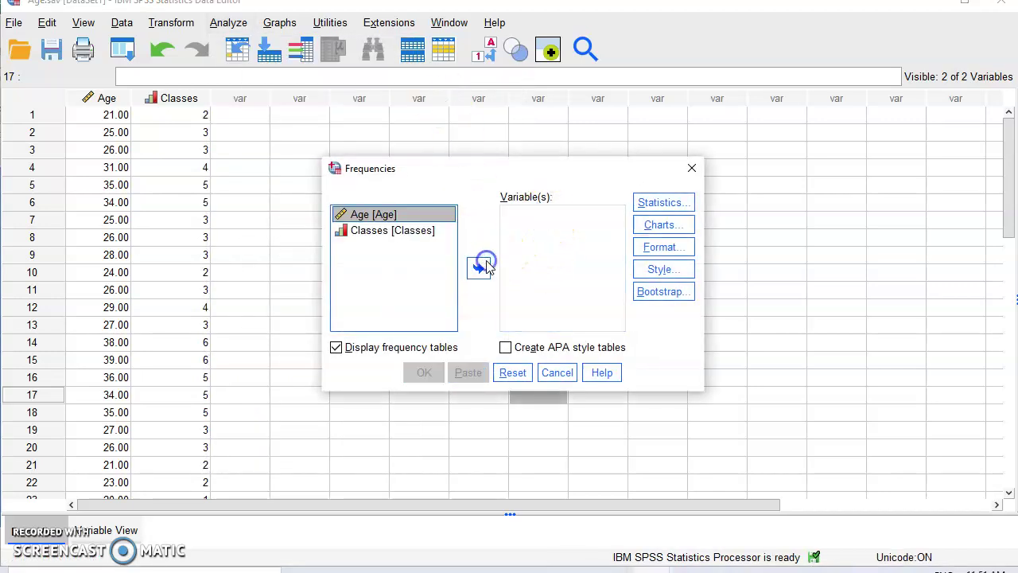
left_click(392, 231)
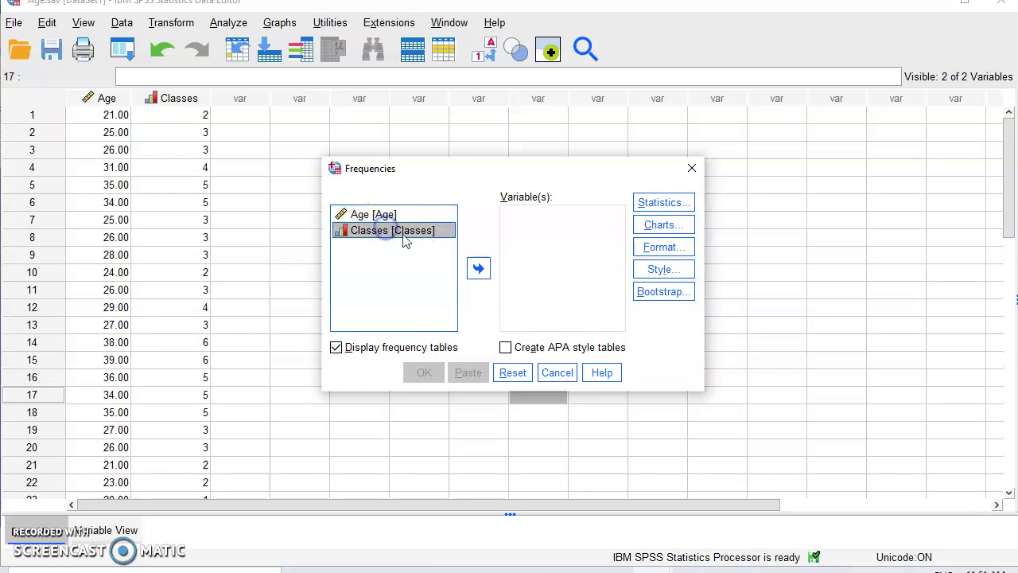
left_click(478, 268)
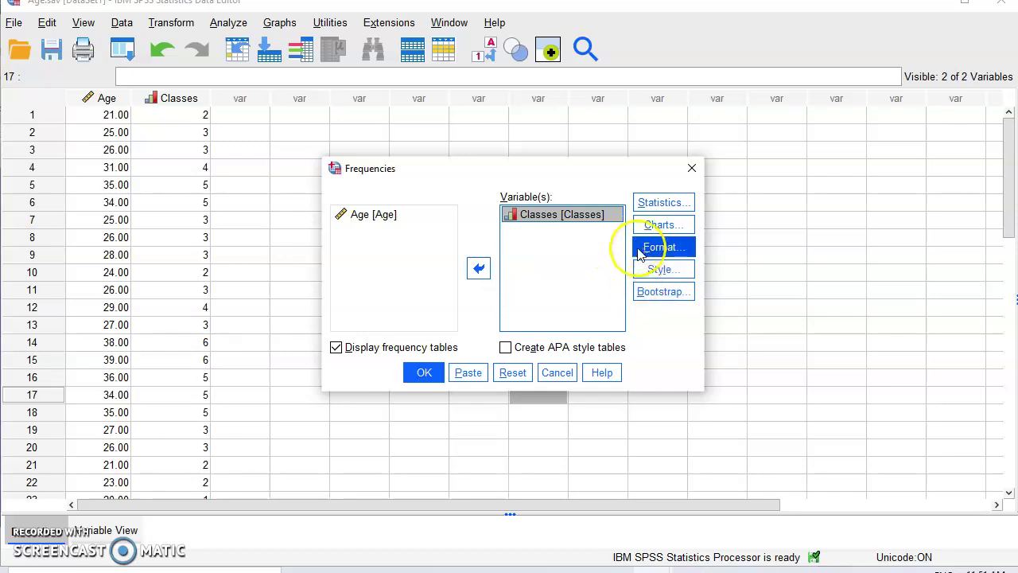
Step: Chart Classes as a histogram with a normal curve and run the analysis
left_click(650, 227)
left_click(458, 276)
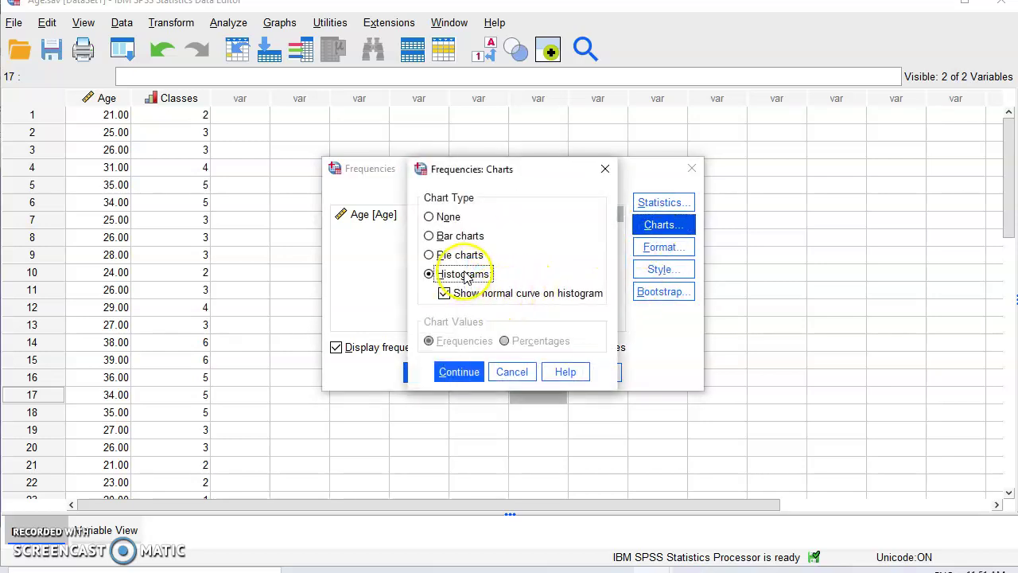
left_click(458, 372)
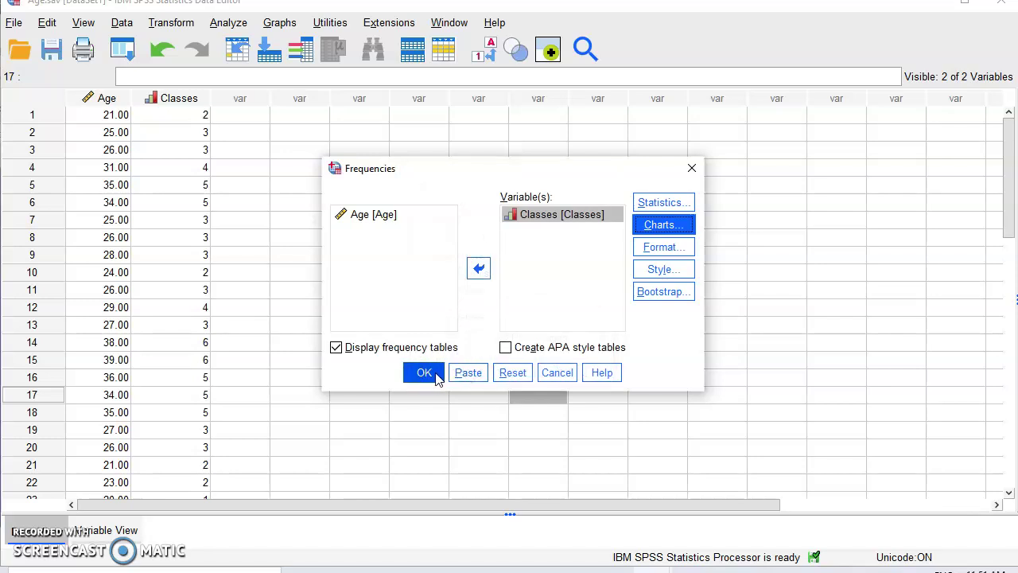
left_click(435, 375)
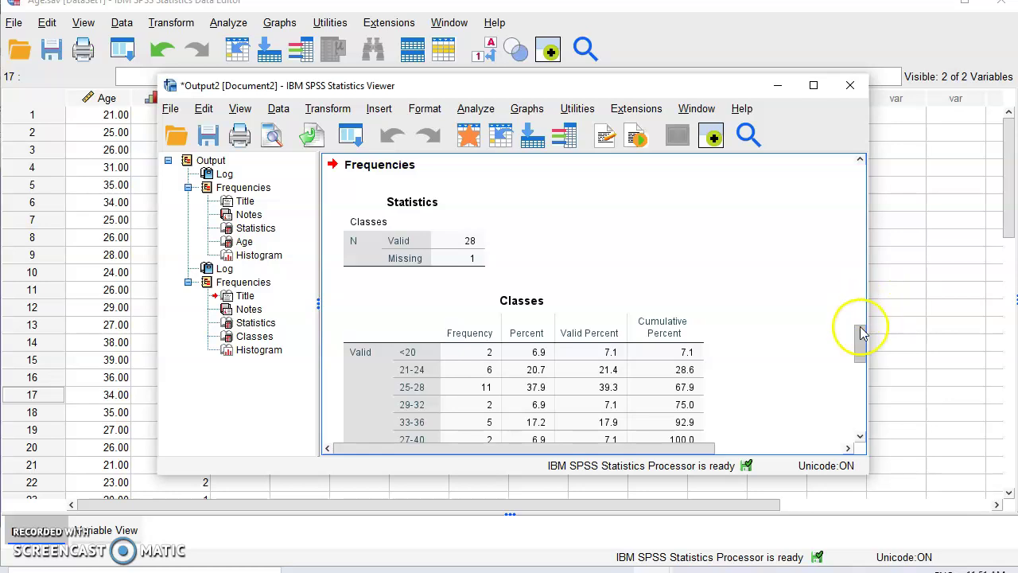
left_click_drag(861, 333, 859, 349)
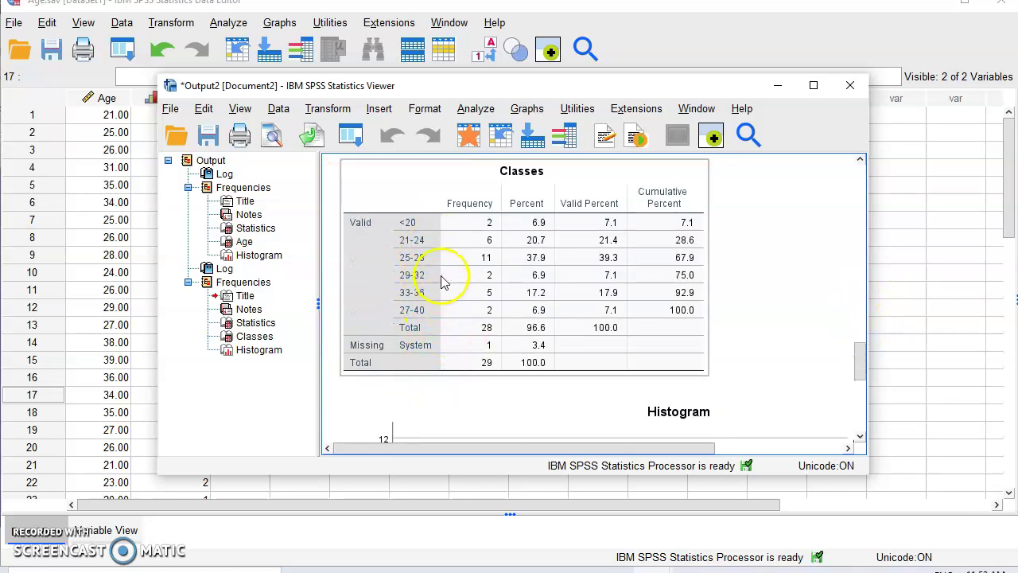
left_click(769, 350)
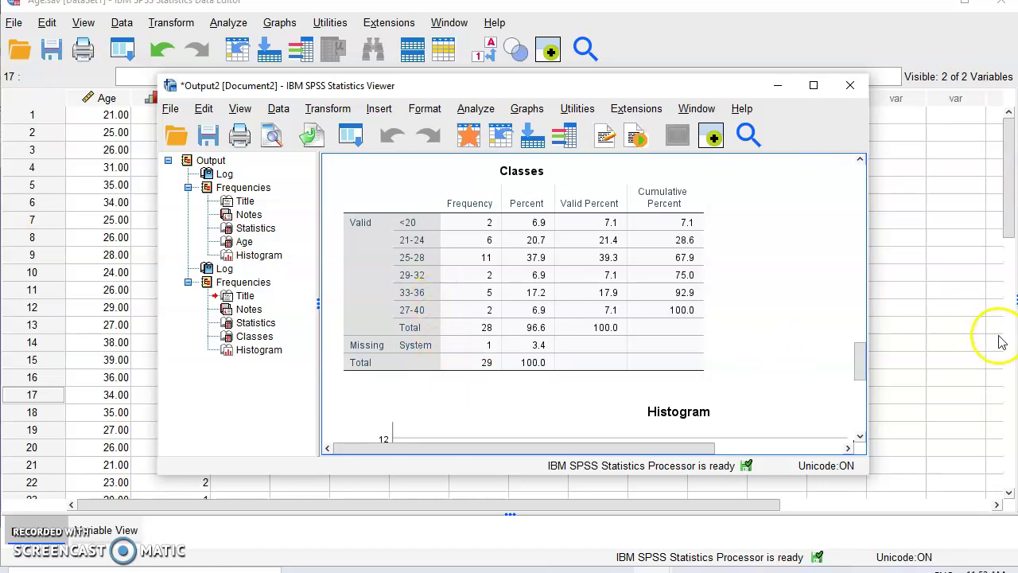
left_click(430, 263)
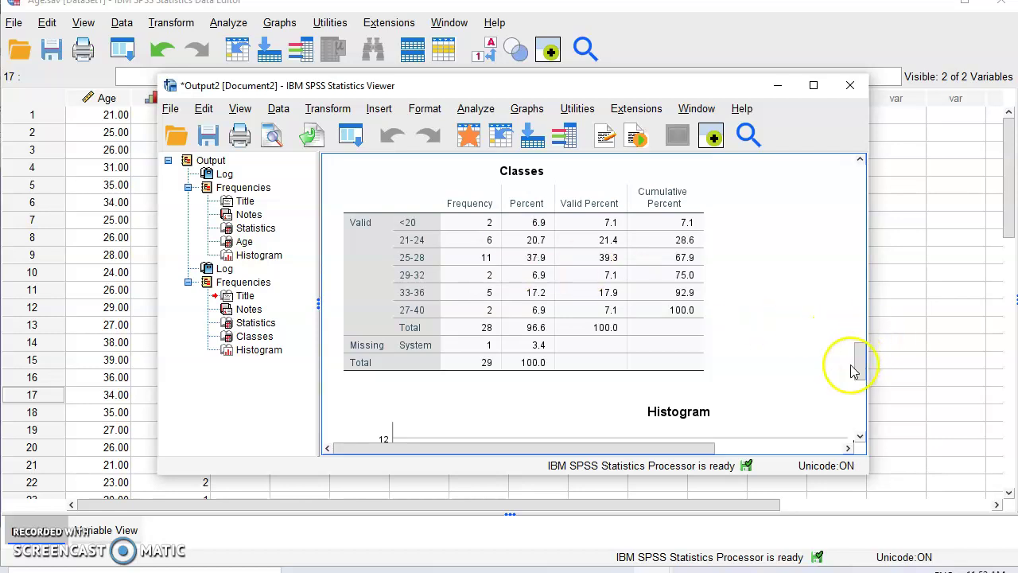
left_click_drag(859, 366, 859, 413)
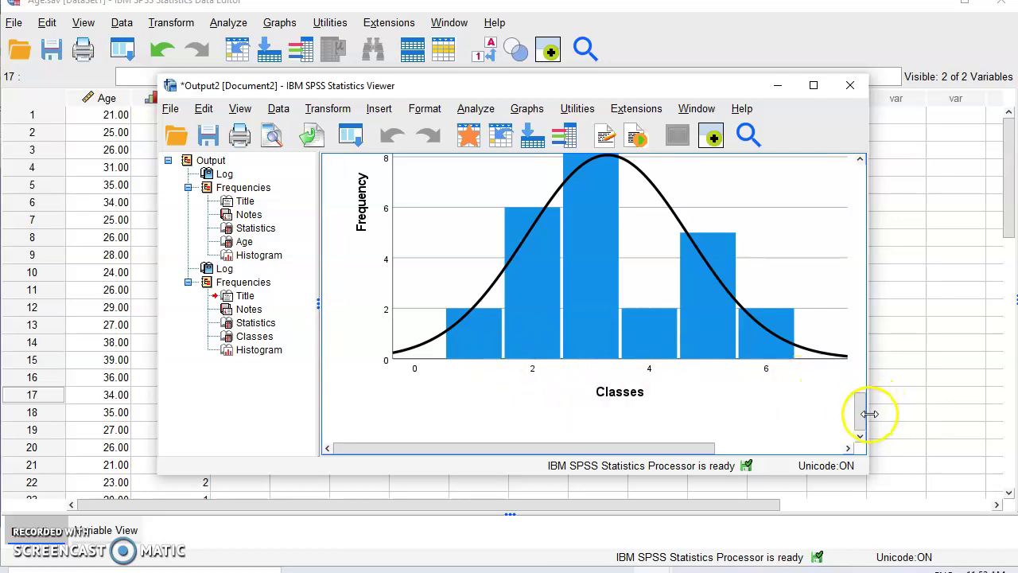
left_click_drag(862, 415, 852, 272)
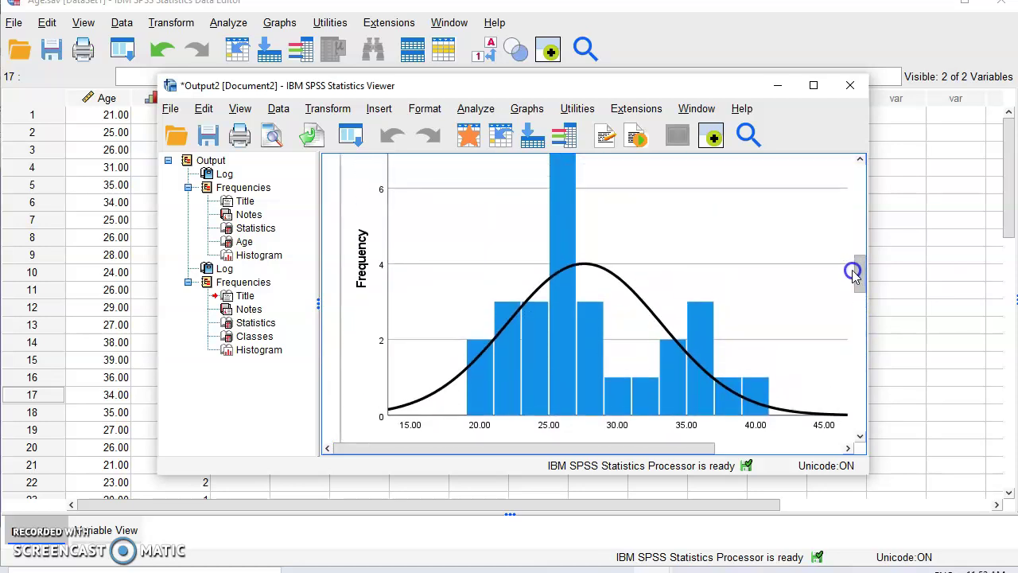
left_click_drag(853, 273, 859, 404)
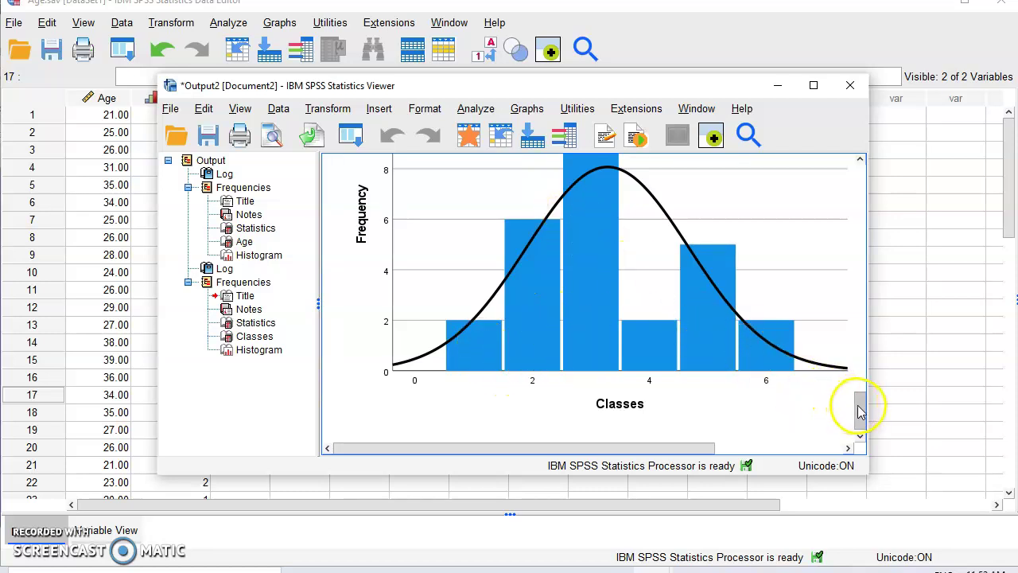
left_click_drag(857, 409, 858, 331)
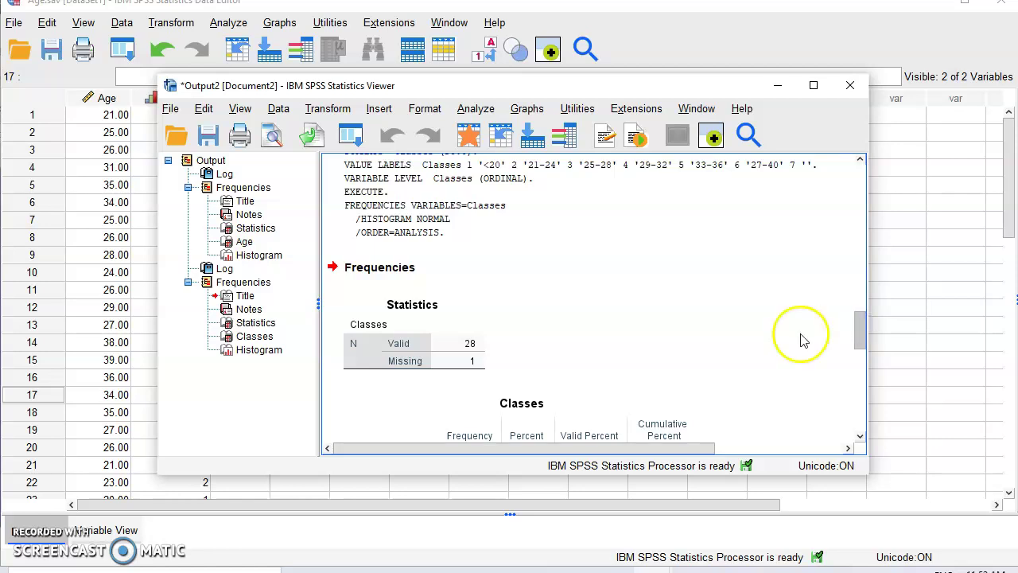
left_click(433, 354)
left_click(493, 378)
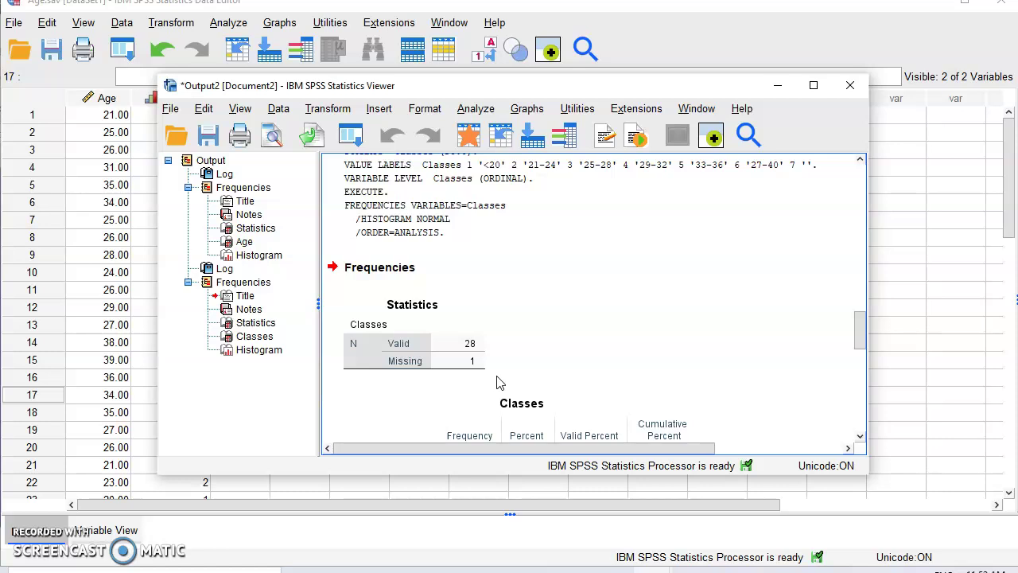
left_click(781, 252)
left_click_drag(862, 327, 861, 347)
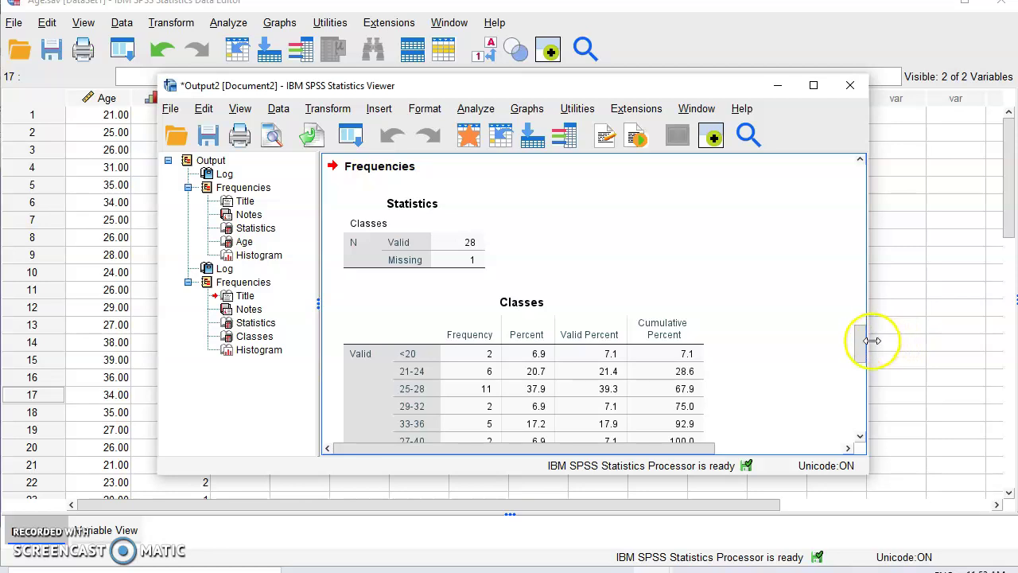
left_click_drag(860, 337, 862, 366)
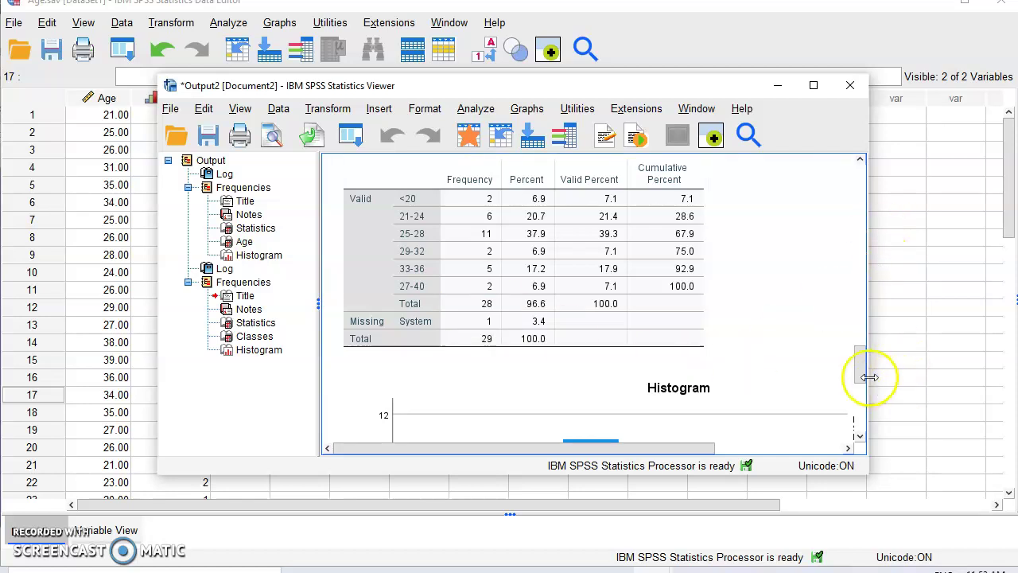
left_click_drag(864, 368, 863, 423)
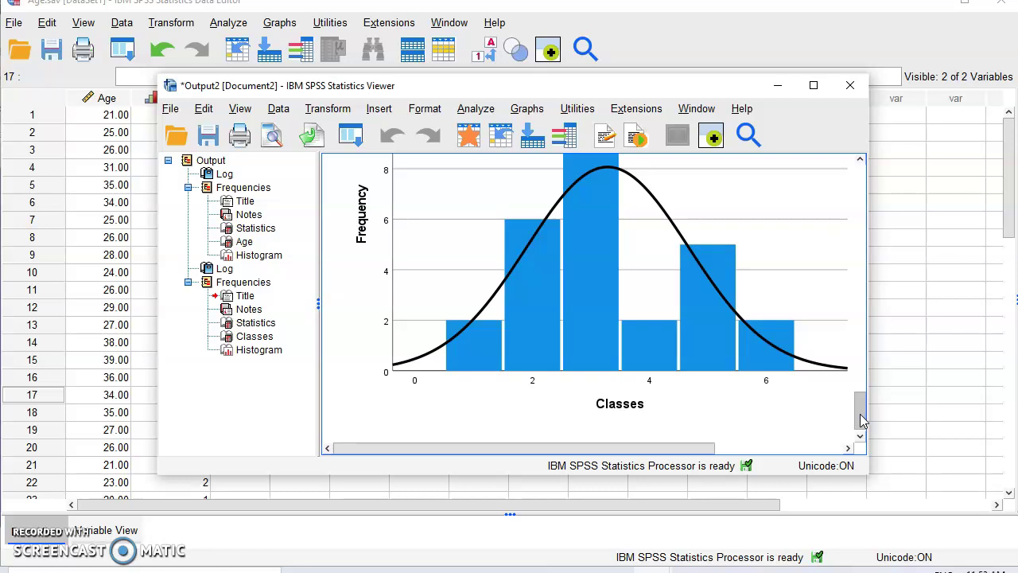
left_click_drag(864, 422, 847, 218)
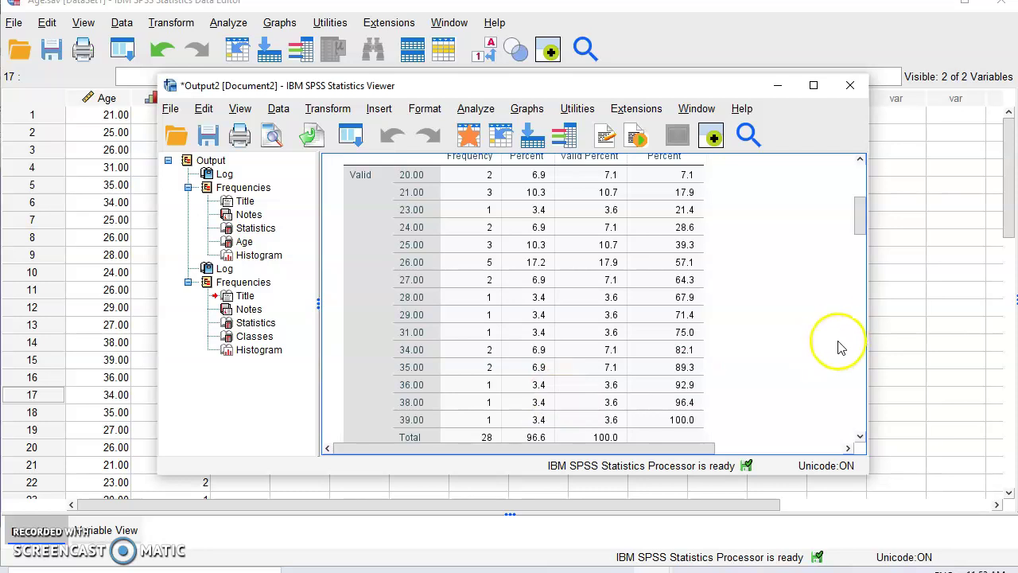
left_click_drag(863, 215, 850, 369)
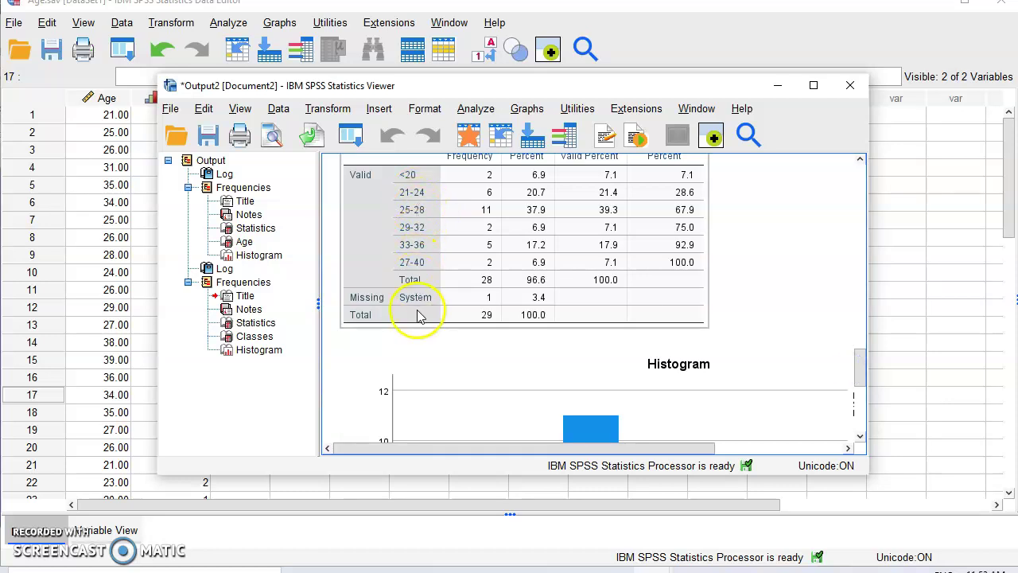